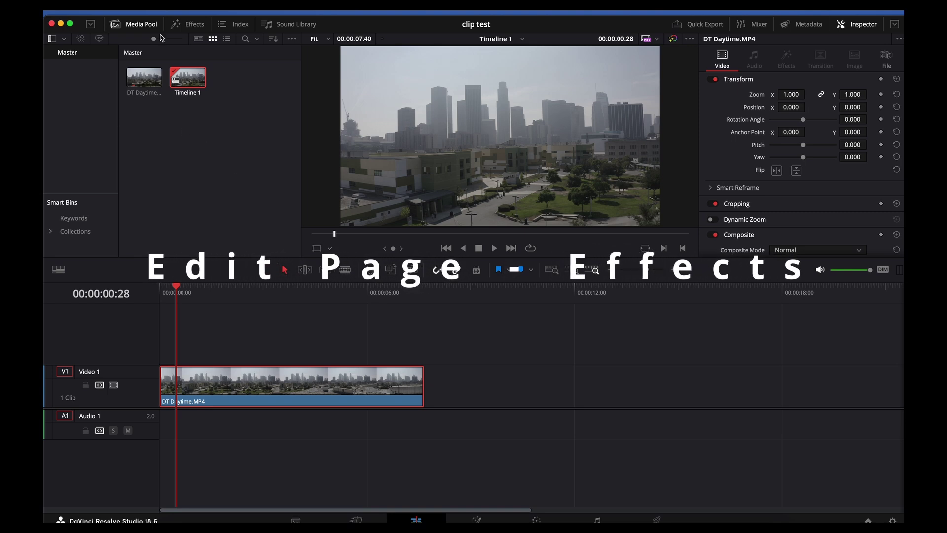
Show the Toolbox Titles list in the Effects library and scroll down to Slide From Center Line.
left_click(188, 23)
left_click(82, 51)
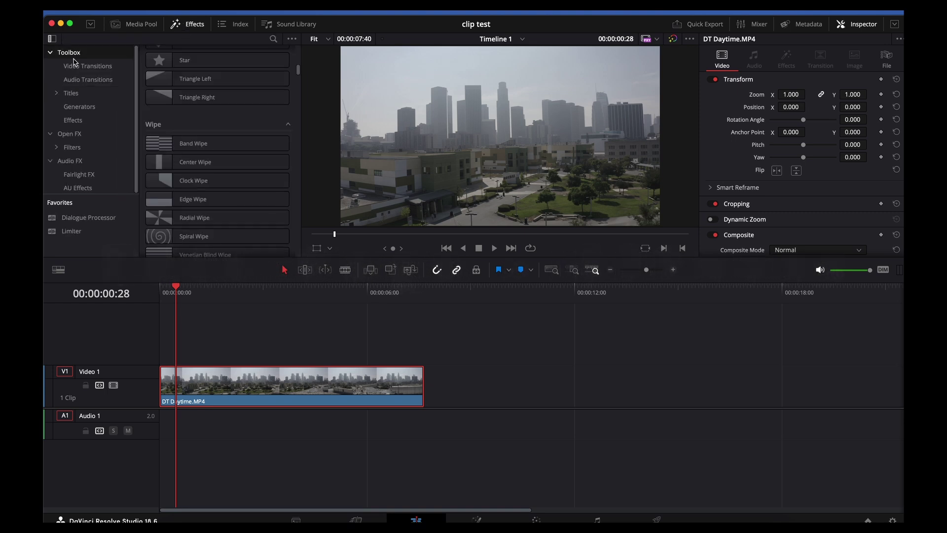
left_click(52, 53)
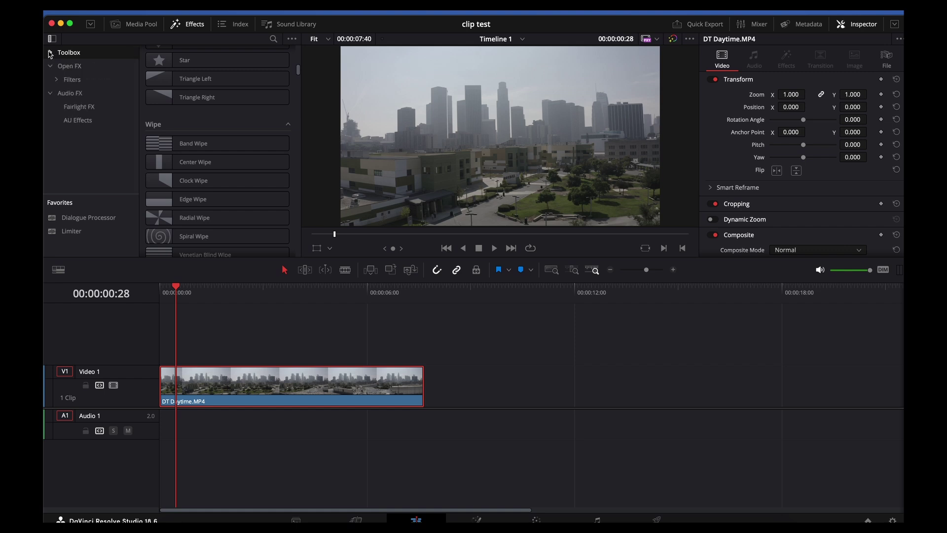
left_click(51, 65)
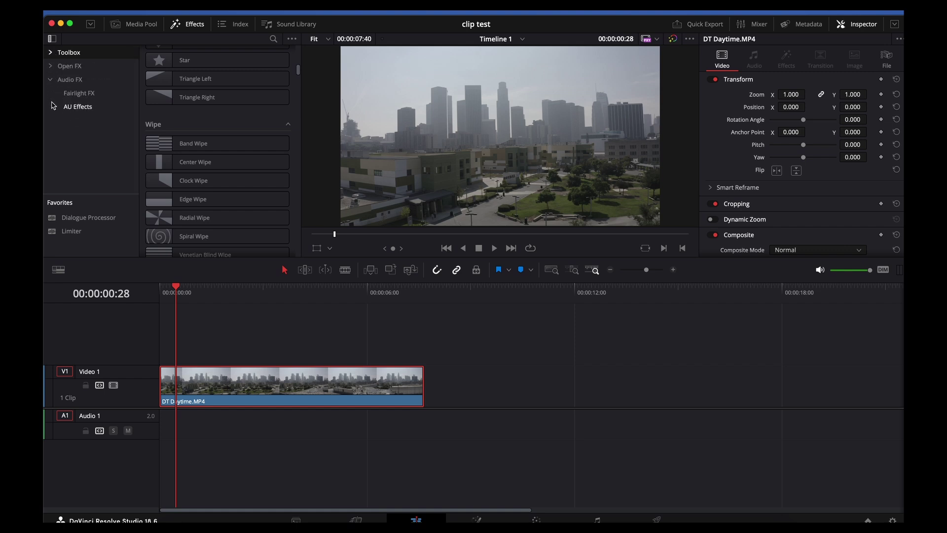
left_click(50, 79)
left_click(51, 52)
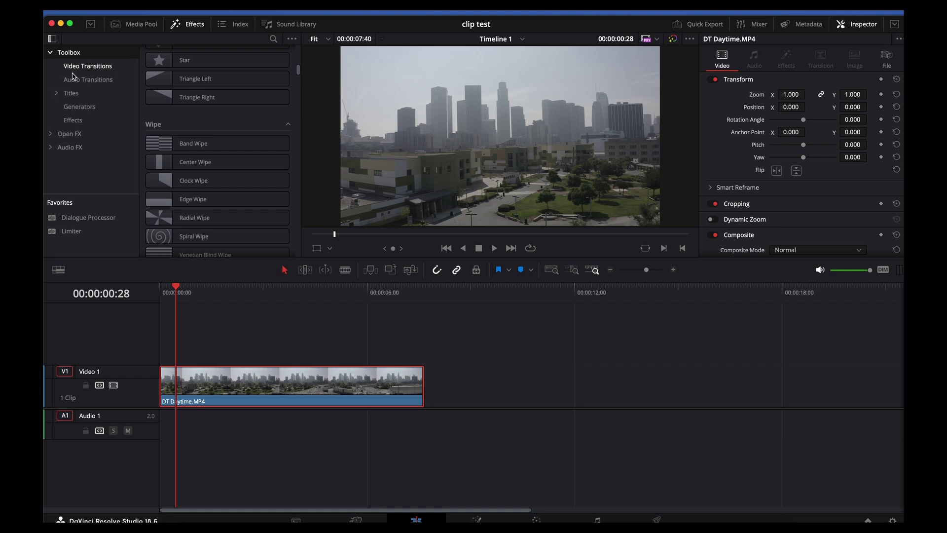
left_click(72, 93)
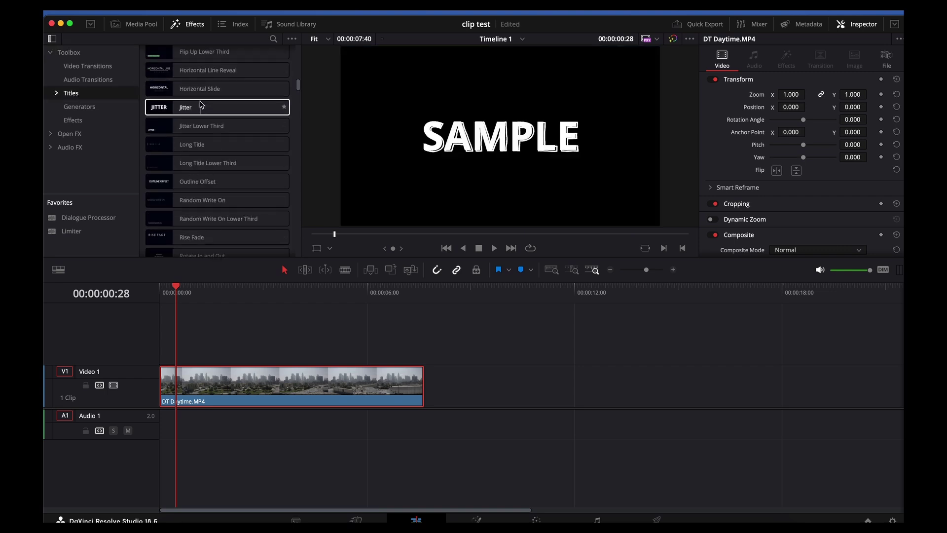
scroll(199, 126, "down", 4)
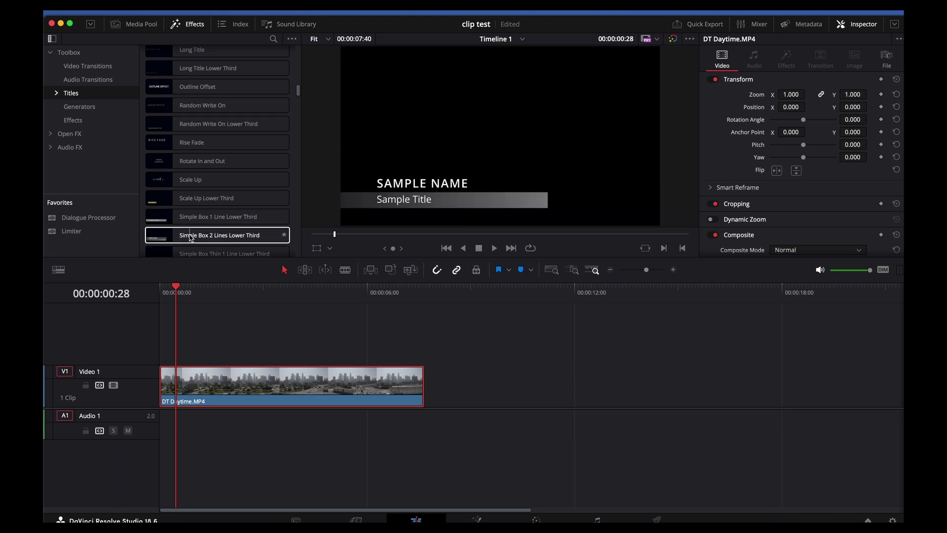
scroll(191, 207, "down", 5)
Drop the Slide From Center Line title onto Video 2 above the drone clip.
left_click_drag(190, 136, 205, 342)
left_click(165, 292)
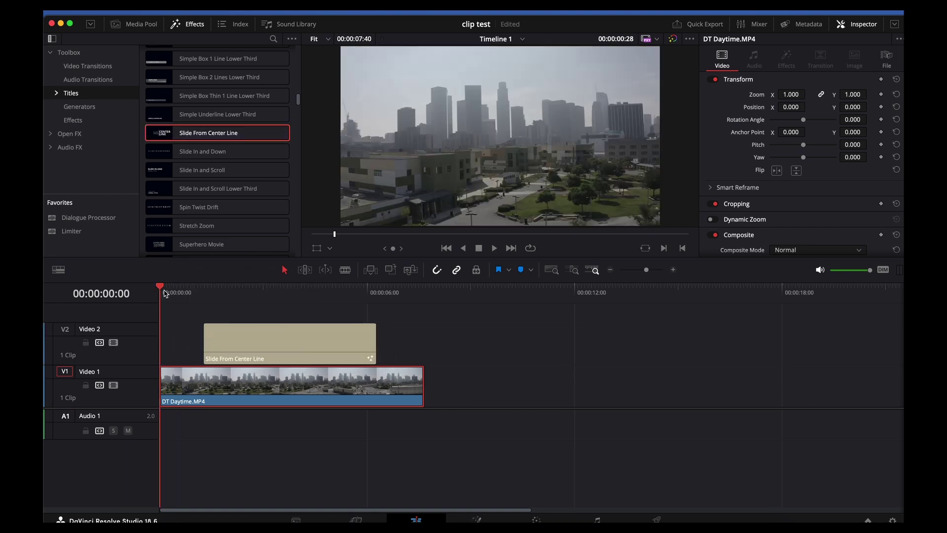
left_click_drag(165, 292, 189, 292)
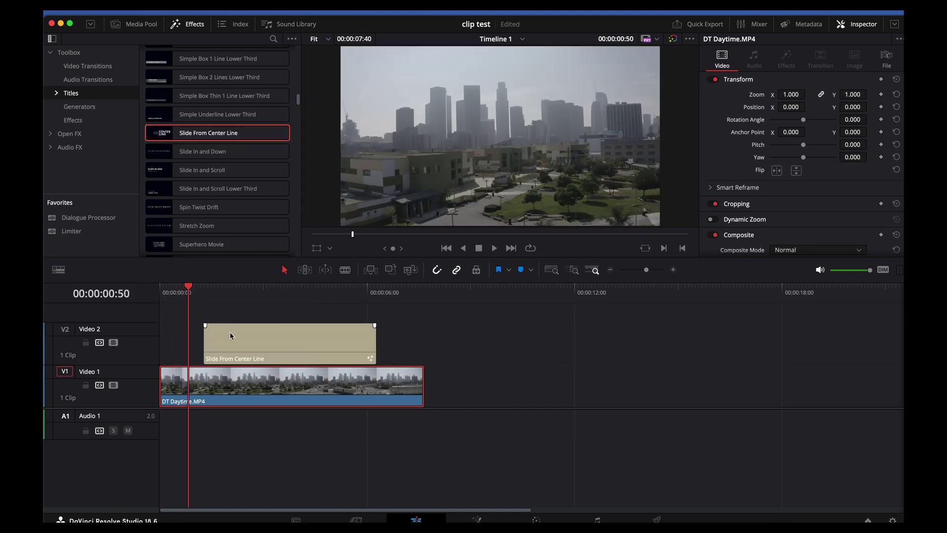
Shift the title clip slightly earlier and trim its end shorter.
mouse_move(230, 336)
left_mouse_down()
mouse_move(232, 349)
mouse_move(217, 345)
left_mouse_up()
left_click_drag(165, 292, 291, 304)
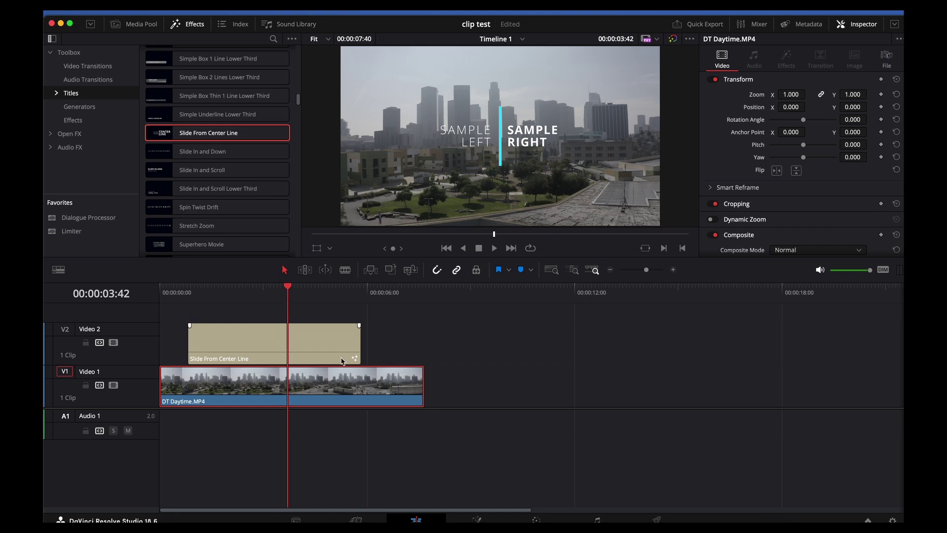
mouse_move(359, 348)
left_mouse_down()
mouse_move(343, 347)
mouse_move(352, 348)
left_mouse_up()
left_click(318, 344)
Replace the left text with LOS ANGELES in PT Serif Bold.
left_click(757, 166)
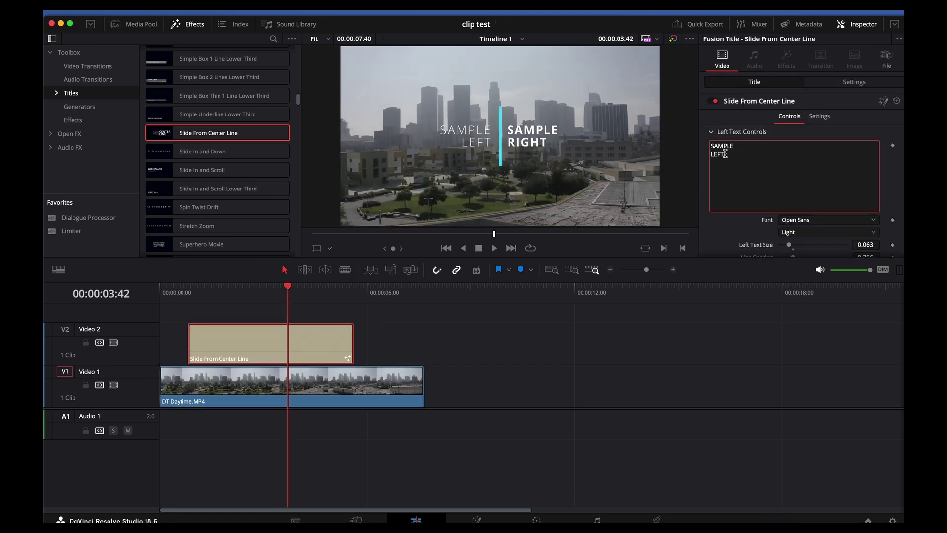
left_click_drag(724, 154, 701, 137)
type("LOS ANGELES")
scroll(781, 190, "down", 3)
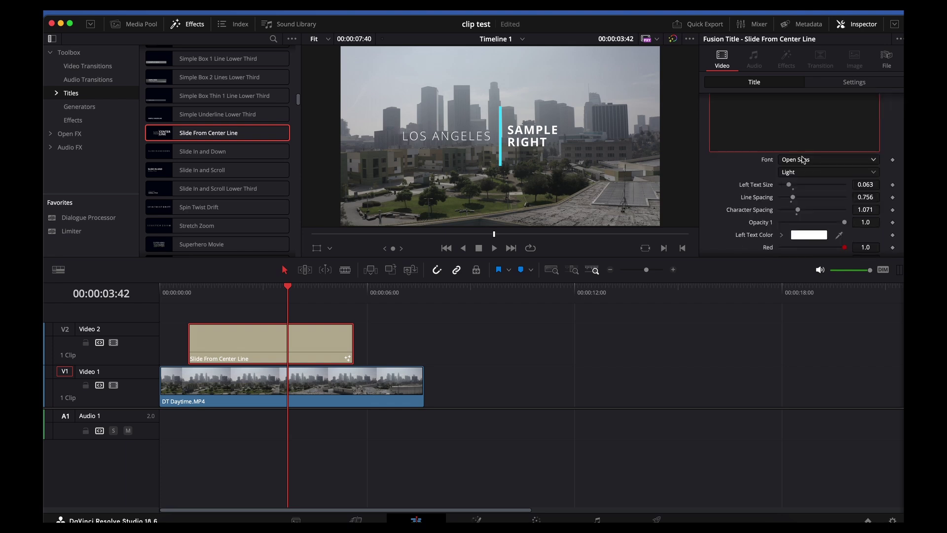
left_click(802, 159)
left_click(790, 203)
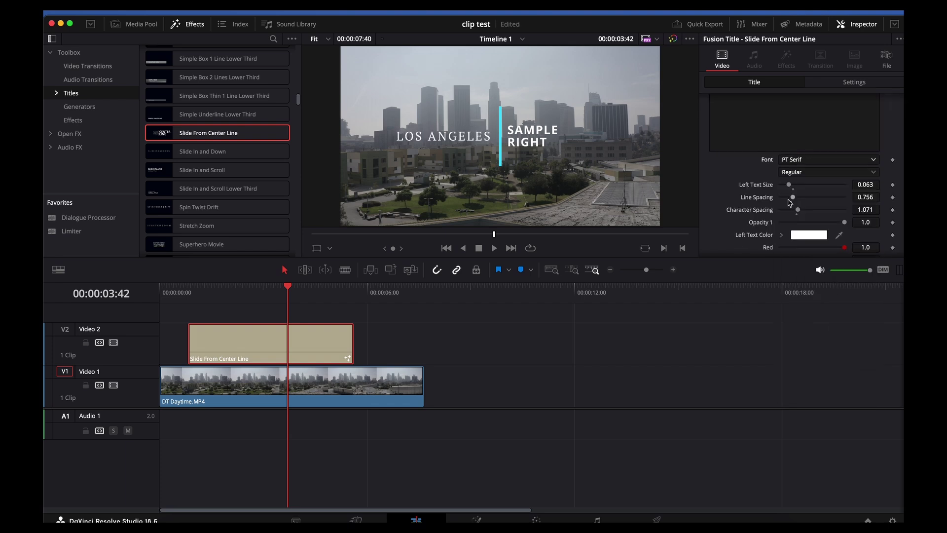
left_click(789, 173)
left_click(792, 196)
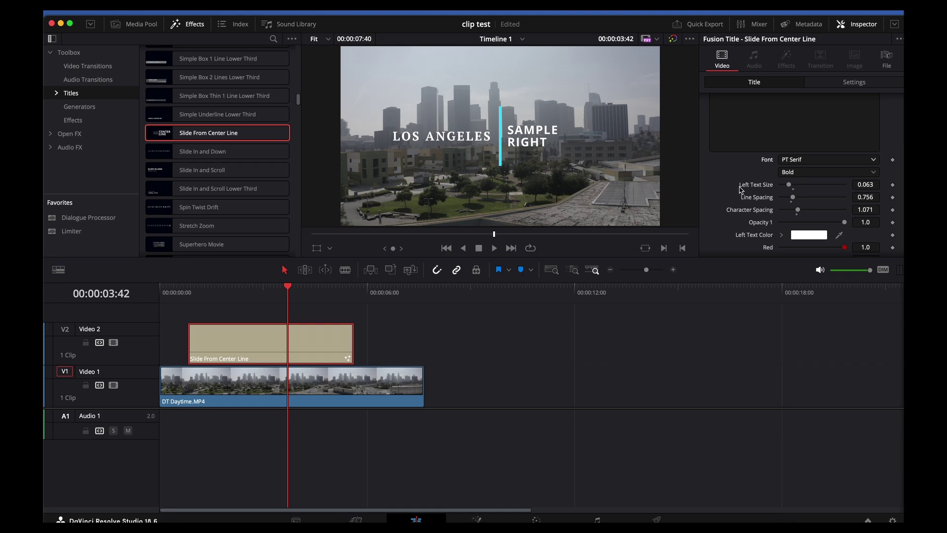
Turn the center line red and change the right text to 2087.
scroll(740, 189, "down", 5)
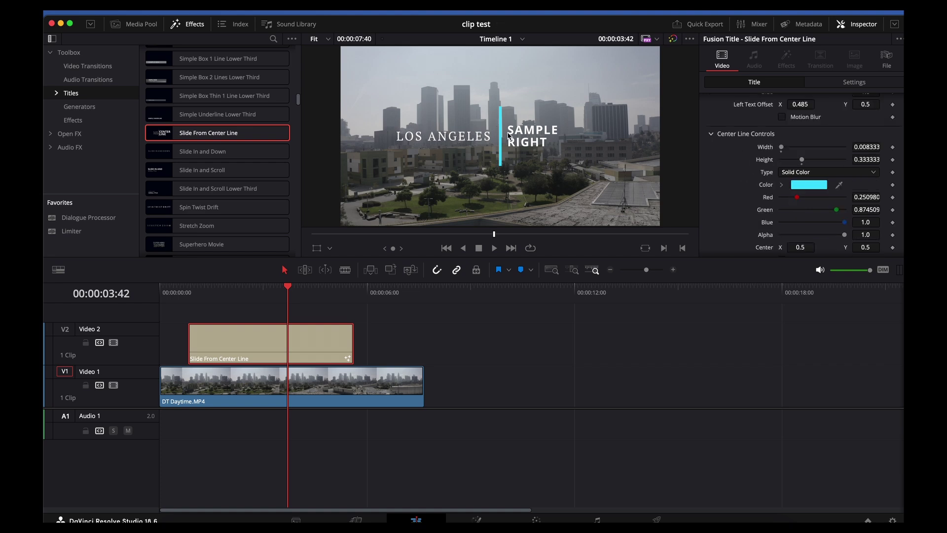
left_click(804, 189)
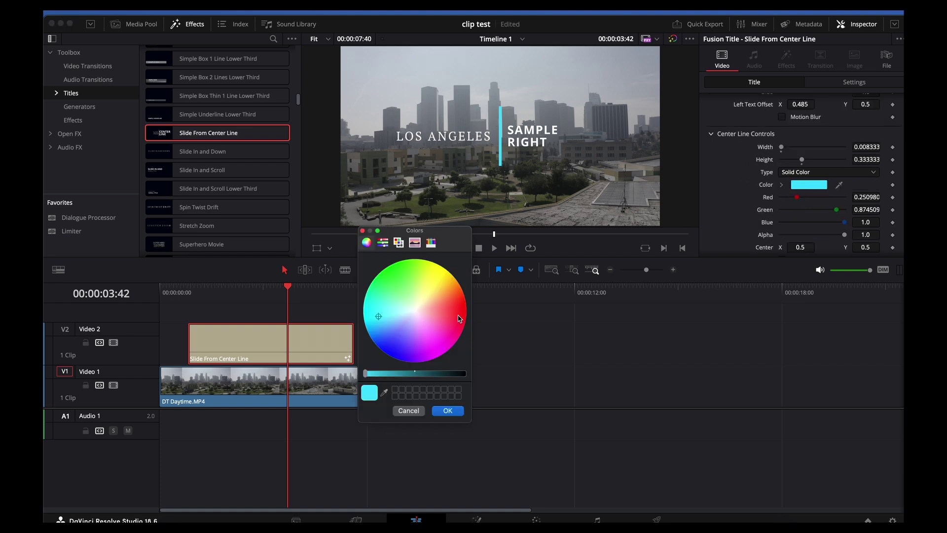
left_click_drag(458, 318, 471, 311)
key("Return")
scroll(702, 128, "up", 5)
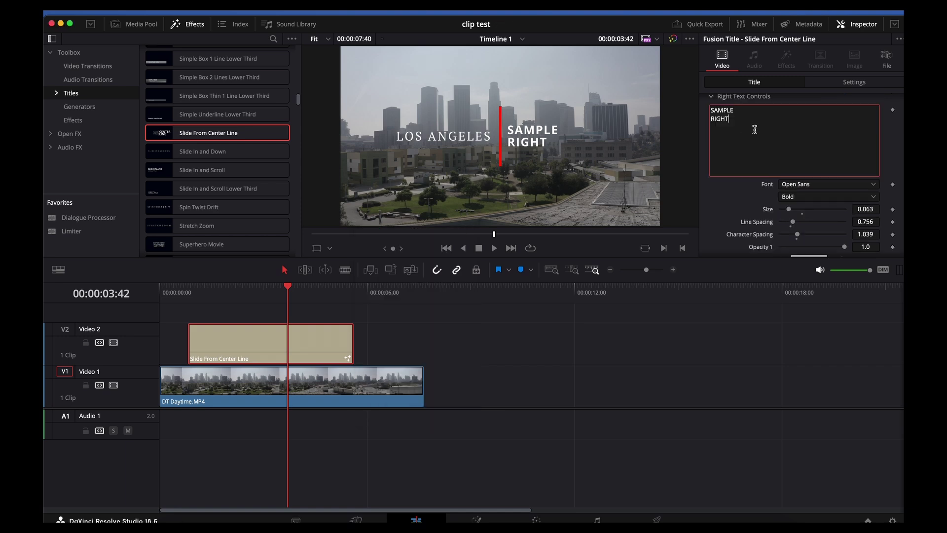
type("2087")
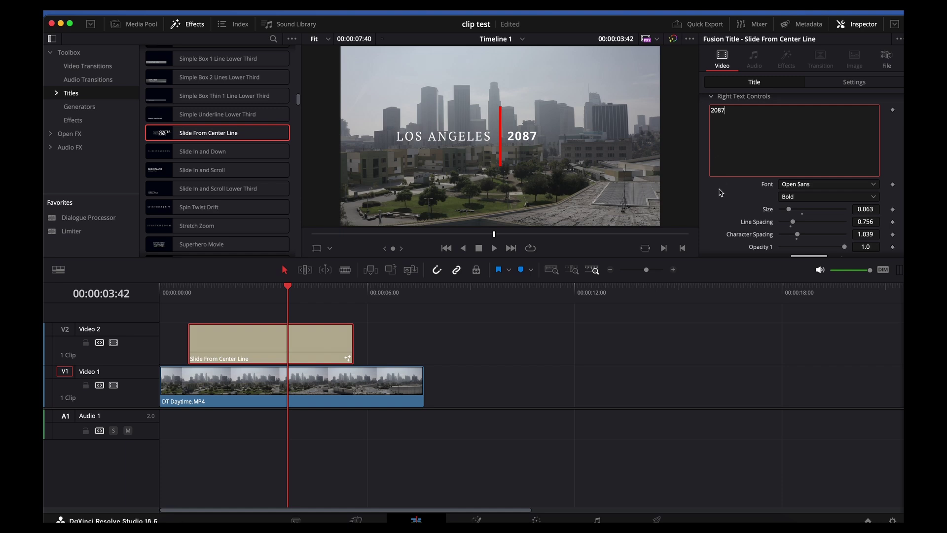
left_click(721, 193)
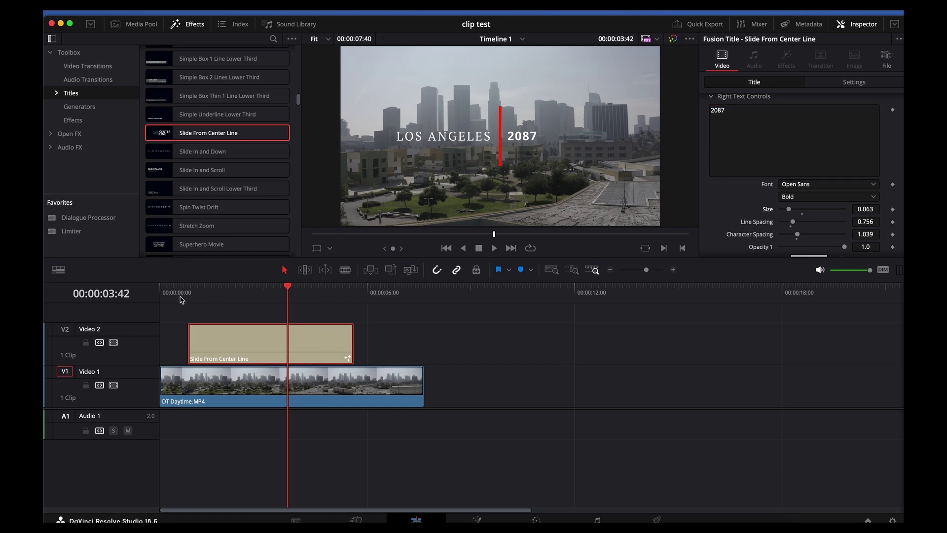
key("Home")
Play the titled shot once, then delete the Slide From Center Line clip from Video 2.
key("space")
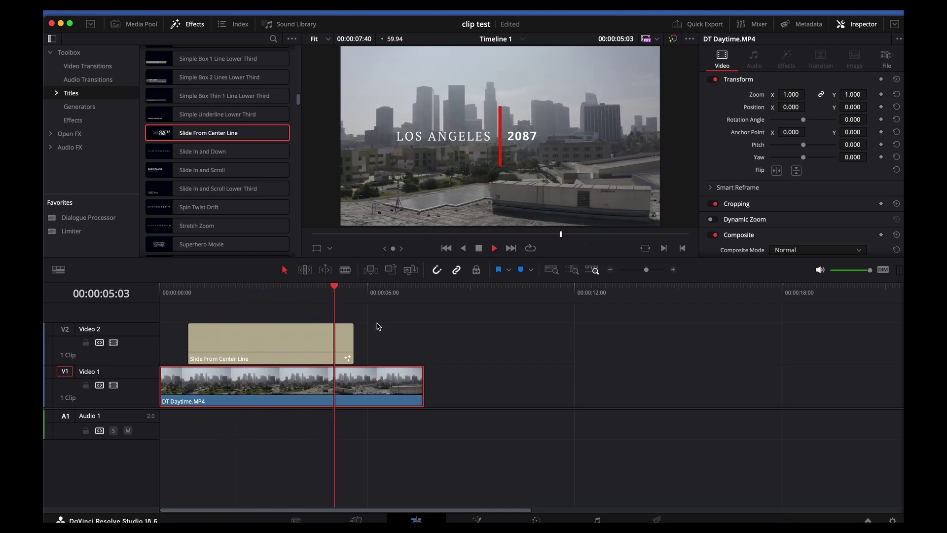
key("space")
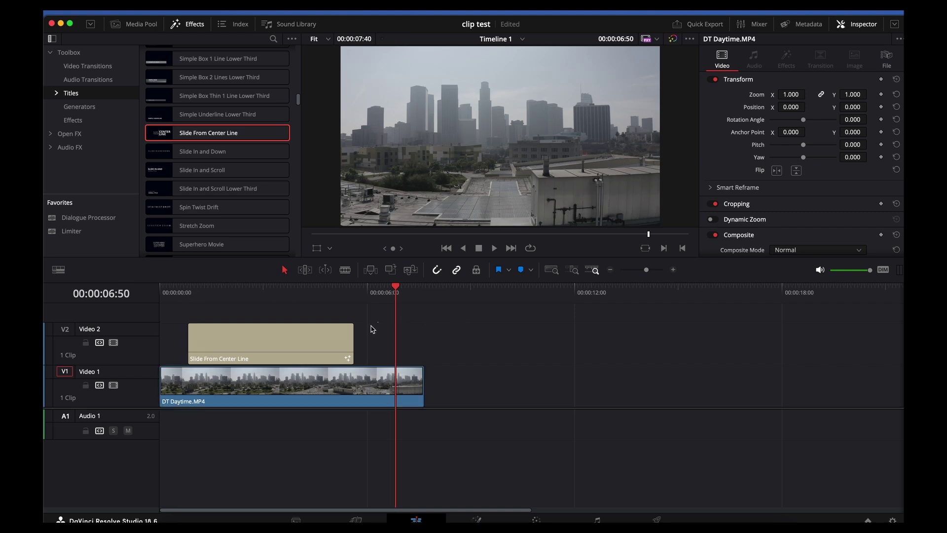
left_click(303, 343)
key("Delete")
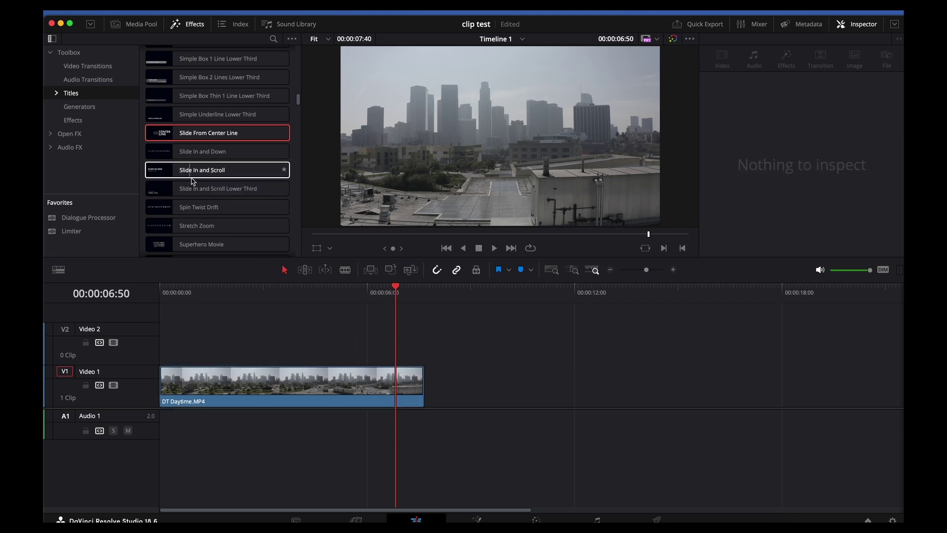
scroll(212, 198, "up", 5)
Place a Text+ title from the top of the Titles list onto Video 2 and select it.
scroll(212, 203, "up", 10)
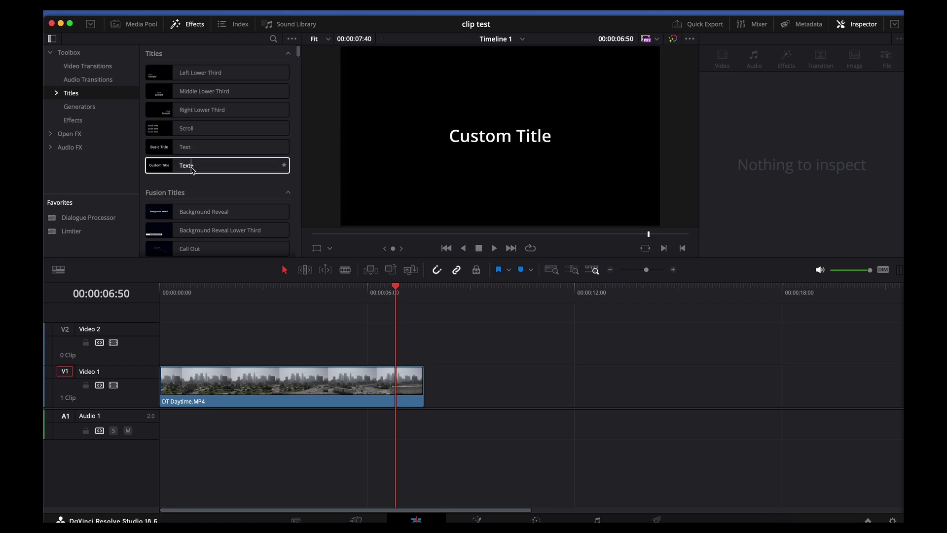
left_click_drag(192, 170, 252, 300)
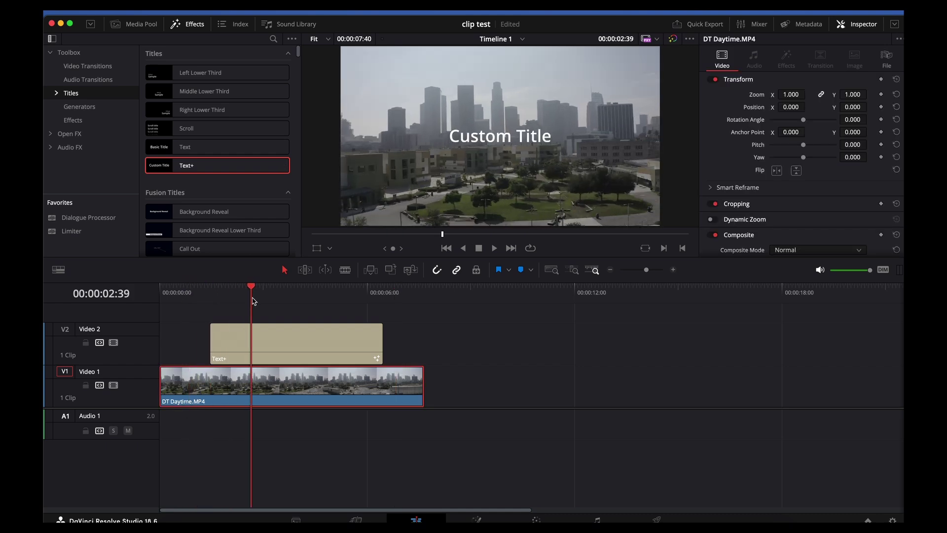
left_click(274, 346)
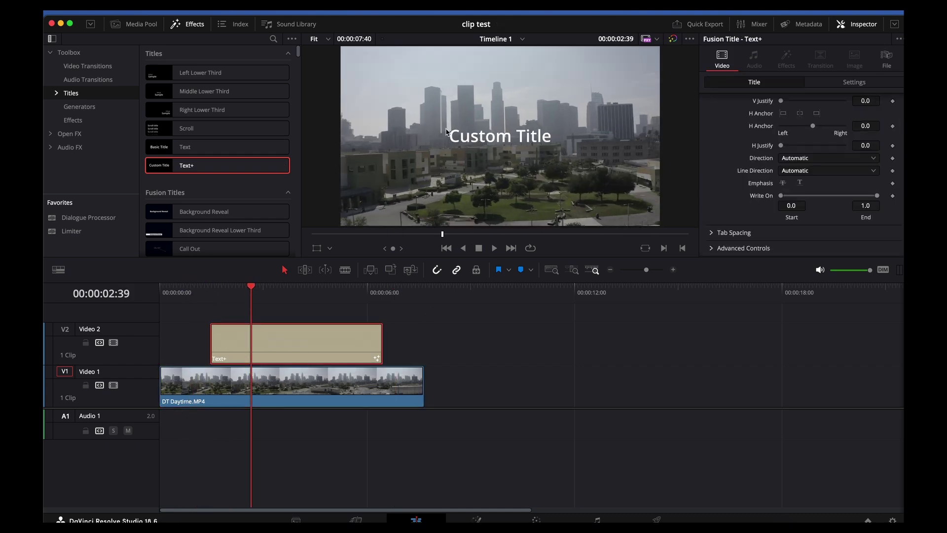
Replace the title text with 'Los Angeles' and '2087' on a second line.
scroll(794, 163, "up", 10)
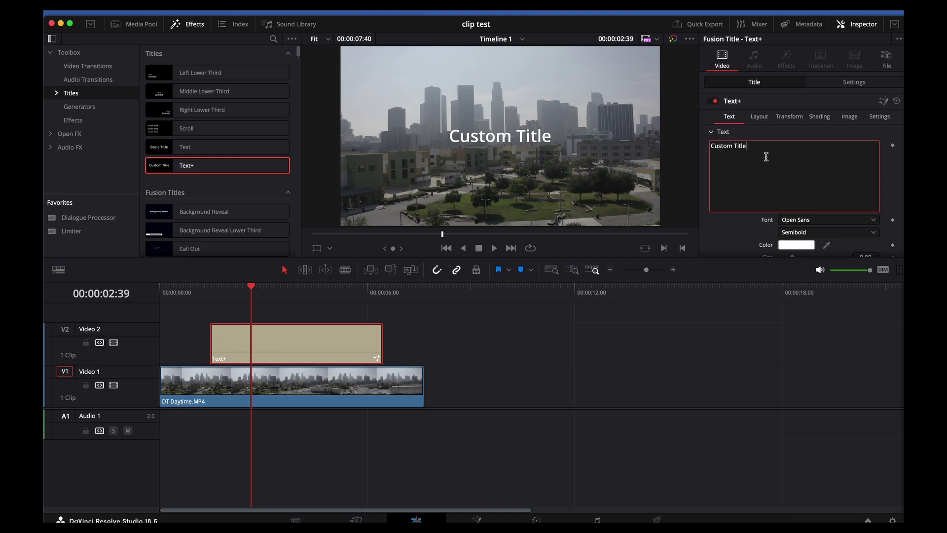
left_click_drag(765, 154, 700, 140)
type("Los Anmg")
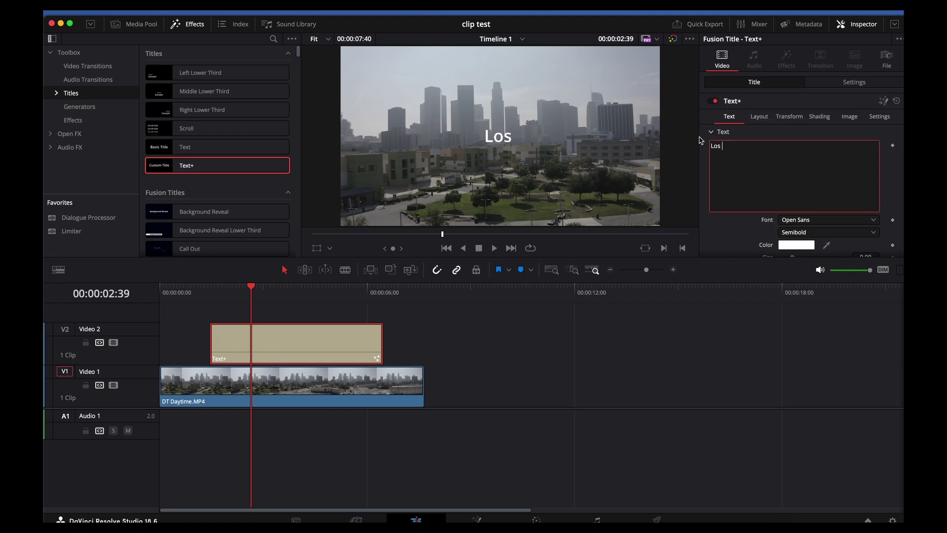
key("BackSpace")
key("BackSpace")
type("geles")
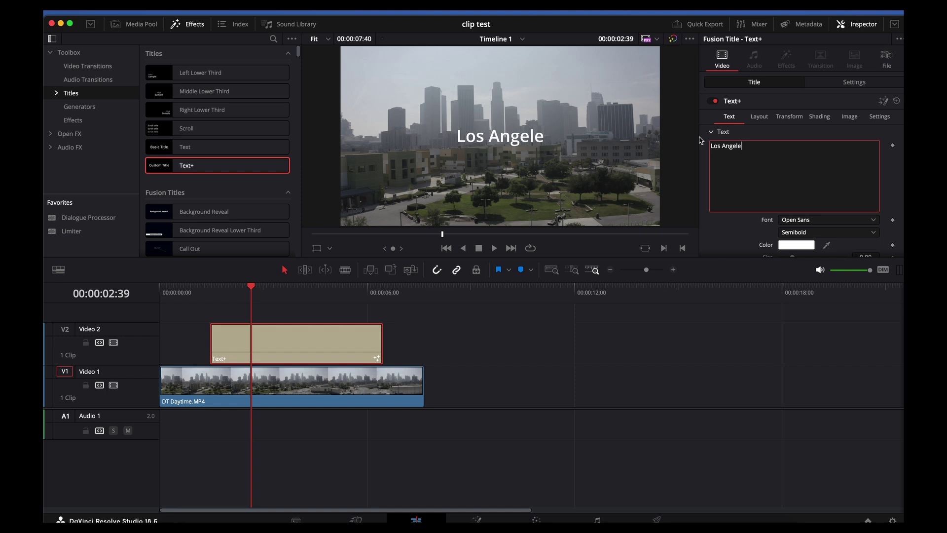
key("Return")
type("2087")
Set the title font to Lao MN Bold.
scroll(760, 215, "down", 3)
left_click(804, 160)
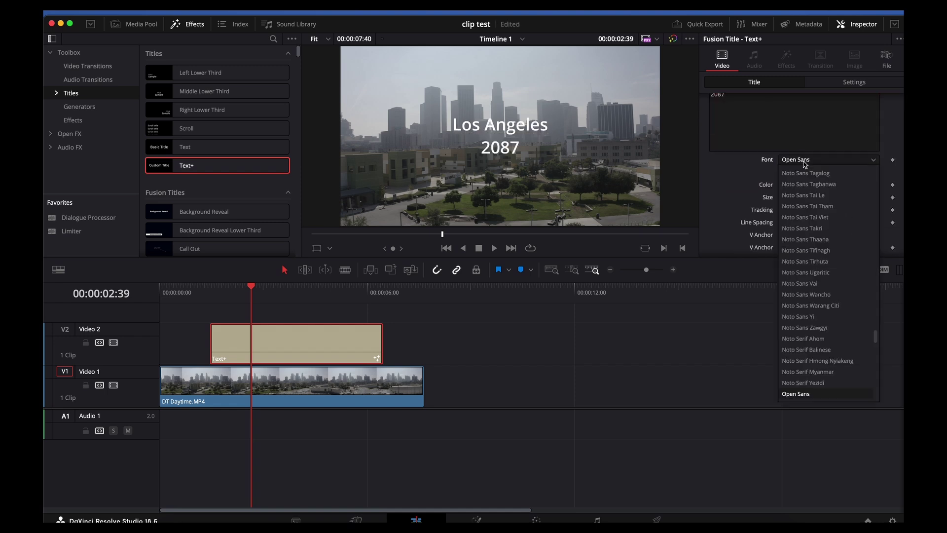
scroll(820, 204, "up", 10)
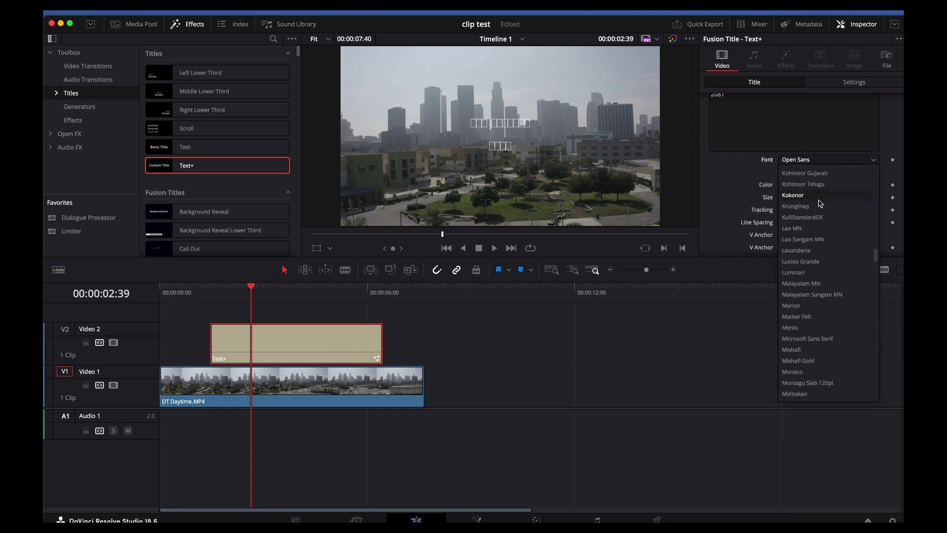
left_click(820, 228)
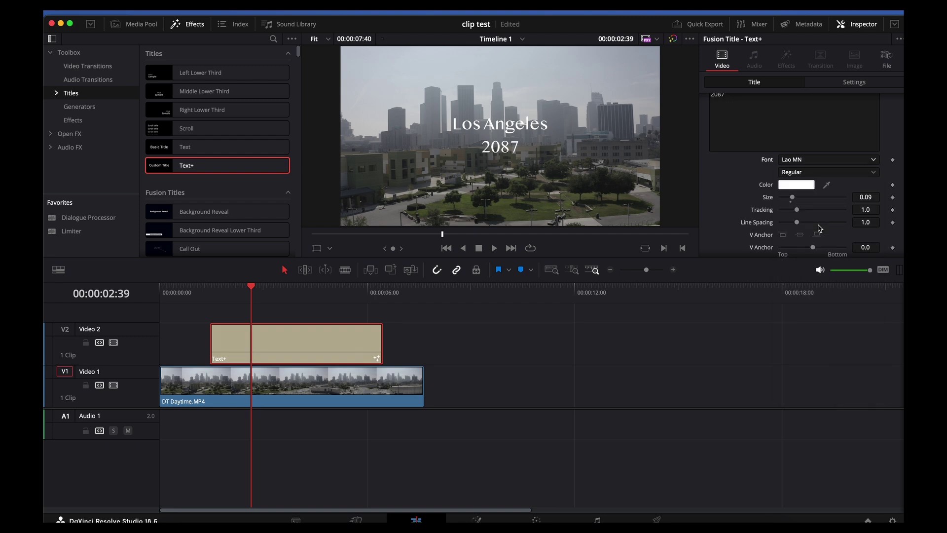
left_click(800, 173)
left_click(806, 195)
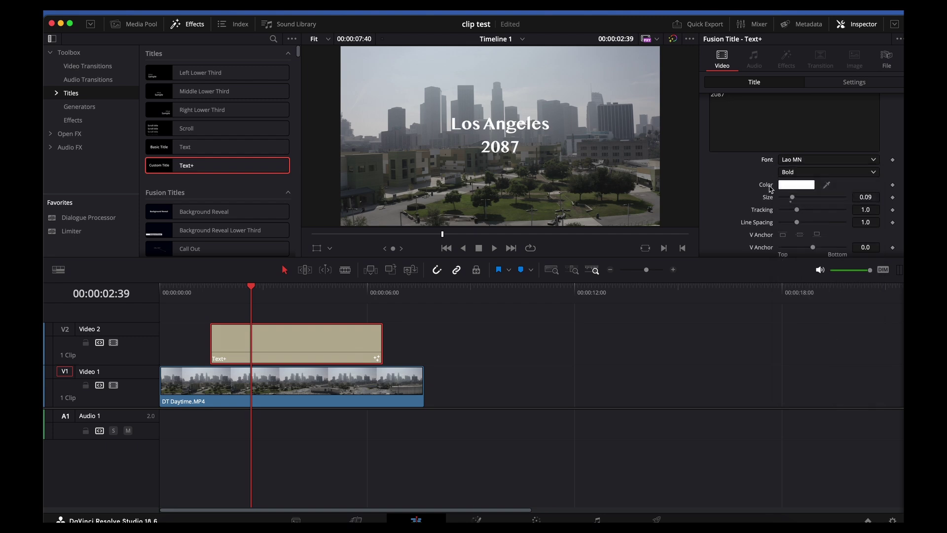
Colour the title text magenta.
left_click(794, 186)
left_click(467, 312)
left_click(439, 349)
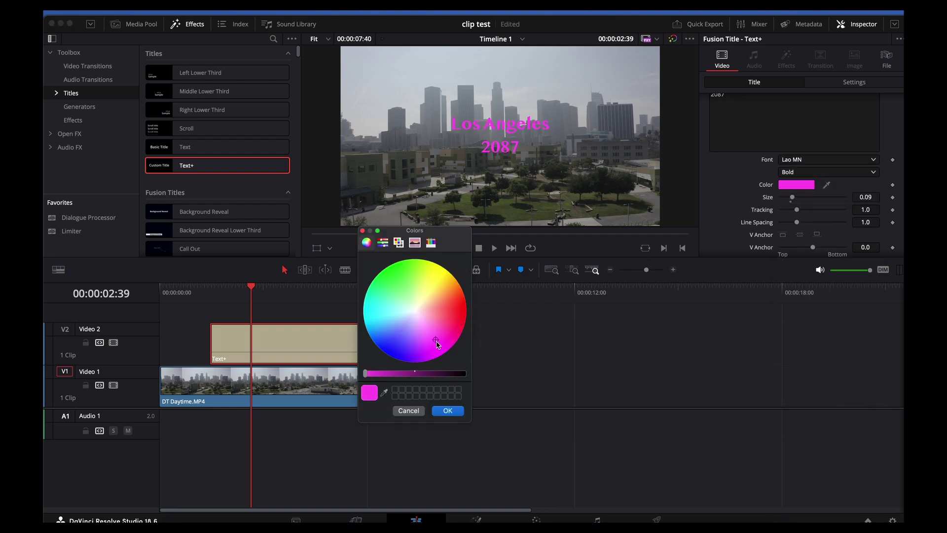
left_click(447, 410)
scroll(750, 219, "down", 5)
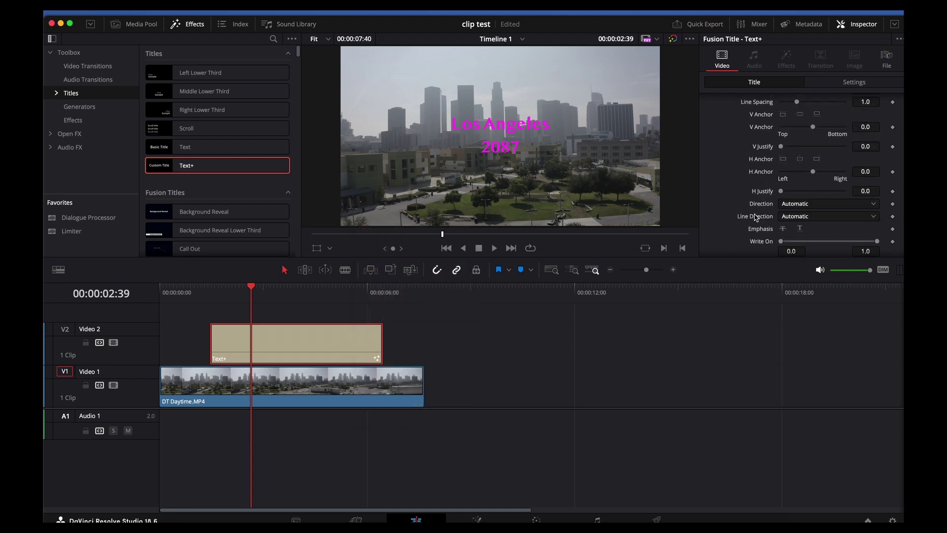
scroll(764, 211, "down", 3)
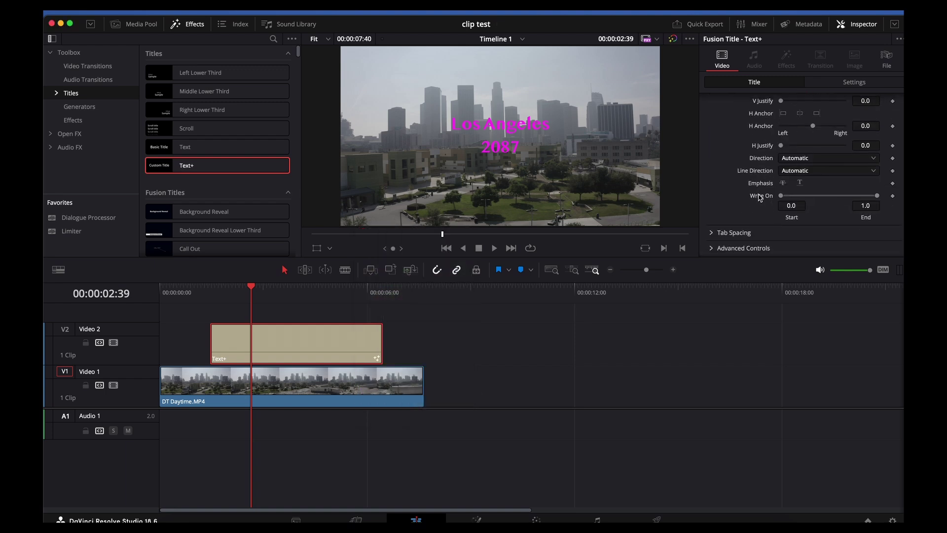
Keyframe Write On End at 0.0 at the clip start and 1.0 at 00:00:06:23.
key("Up")
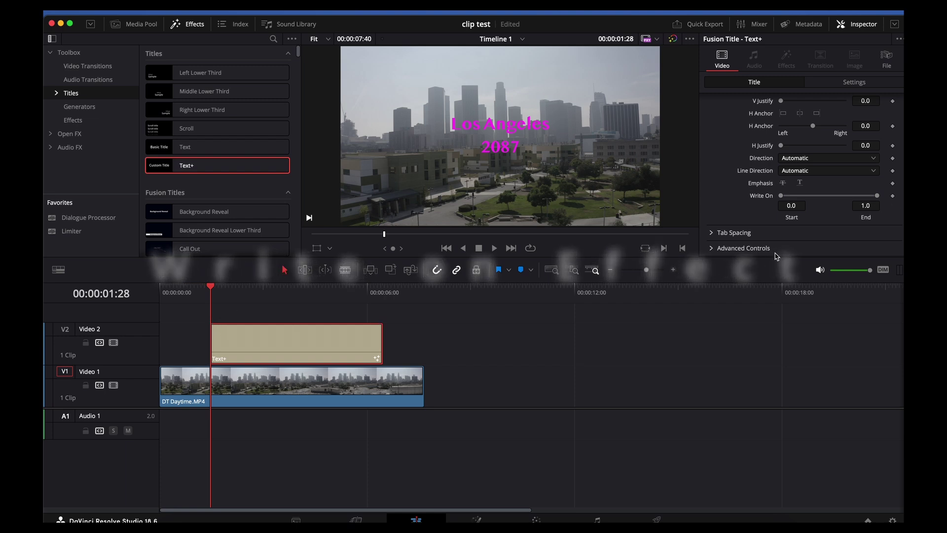
left_click_drag(789, 196, 781, 197)
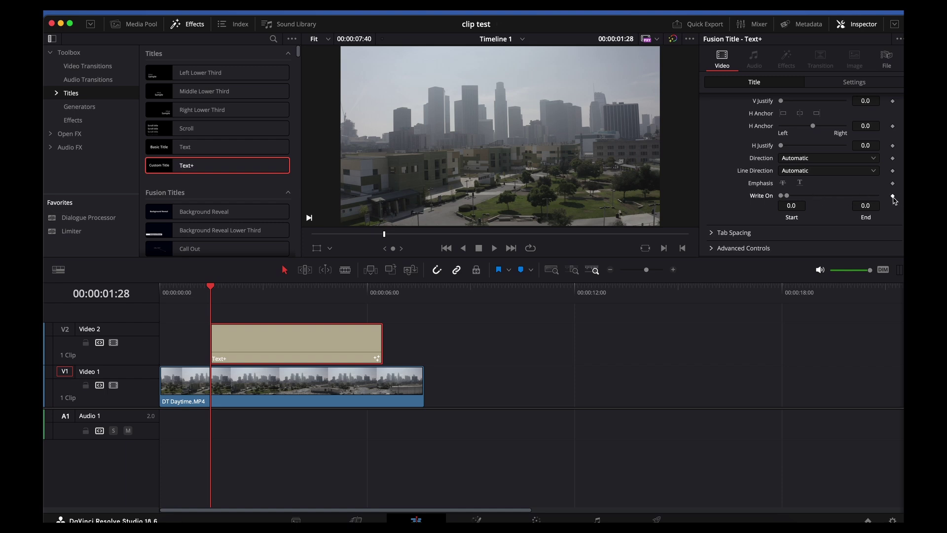
left_click_drag(222, 302, 378, 306)
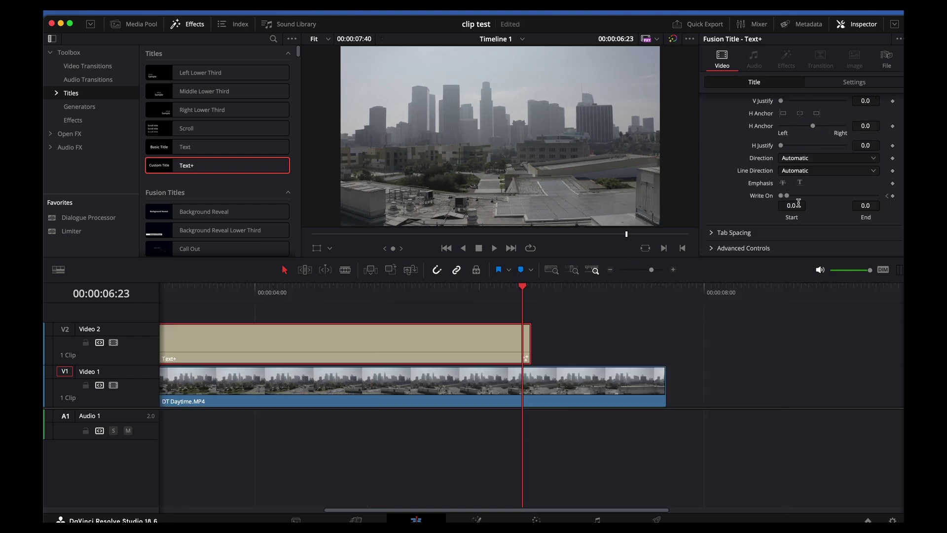
left_click_drag(787, 196, 877, 196)
left_click(893, 196)
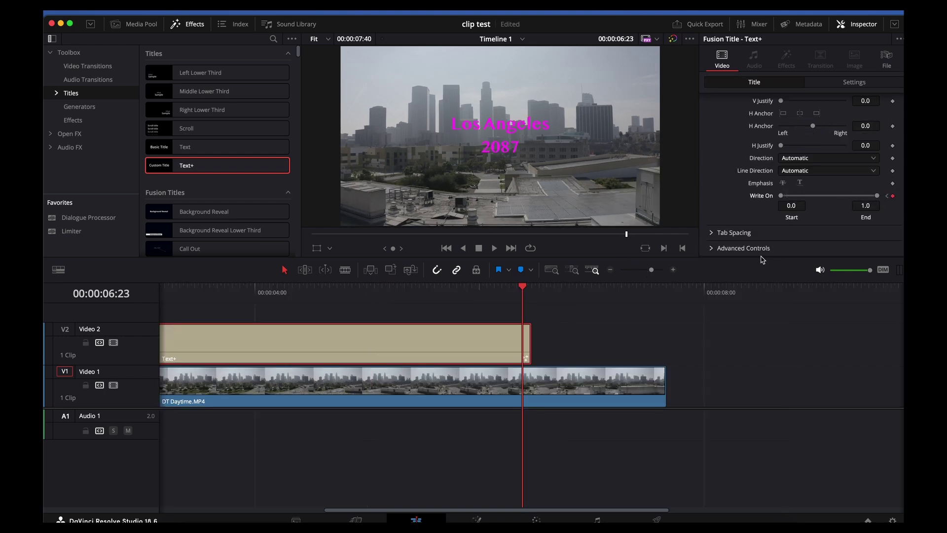
Play back from the start to check the write-on animation timing.
left_click_drag(651, 270, 647, 270)
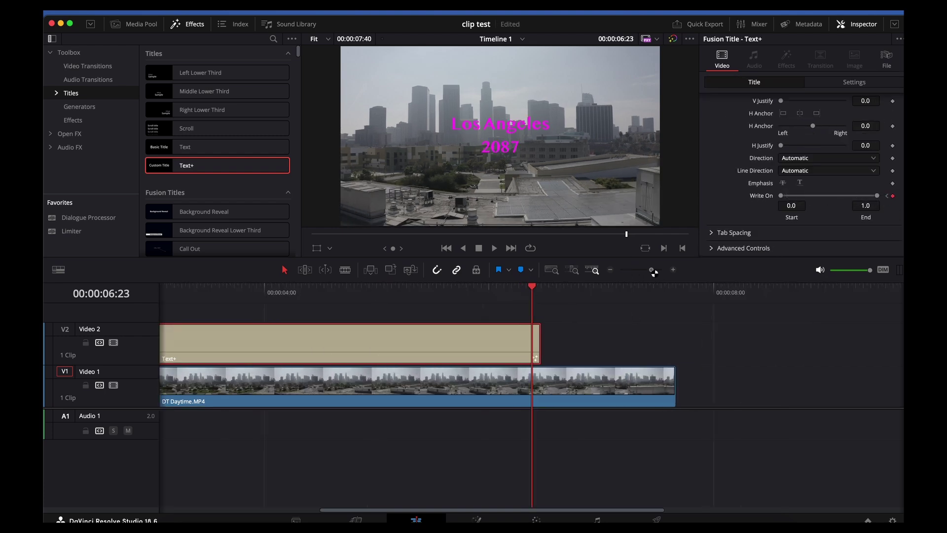
left_click(193, 292)
left_click(163, 294)
key("space")
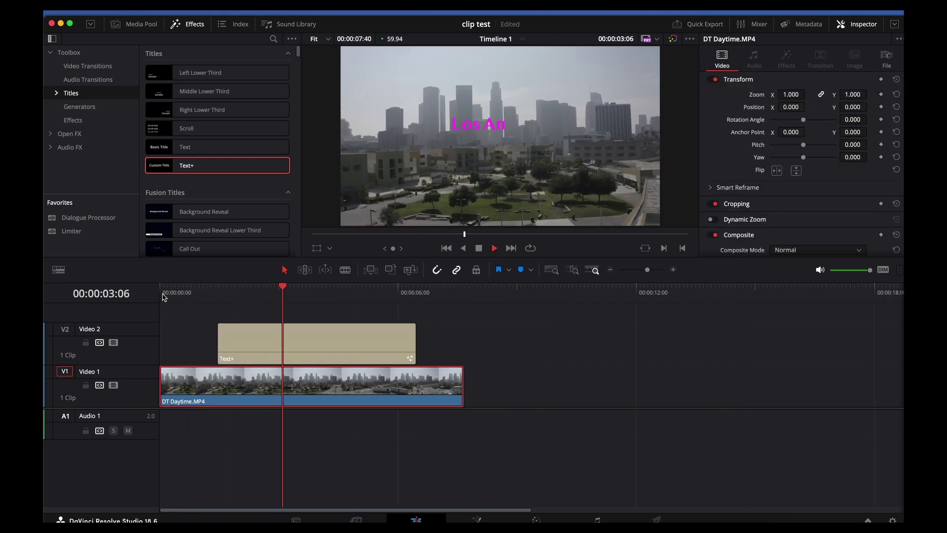
left_click_drag(417, 295, 288, 310)
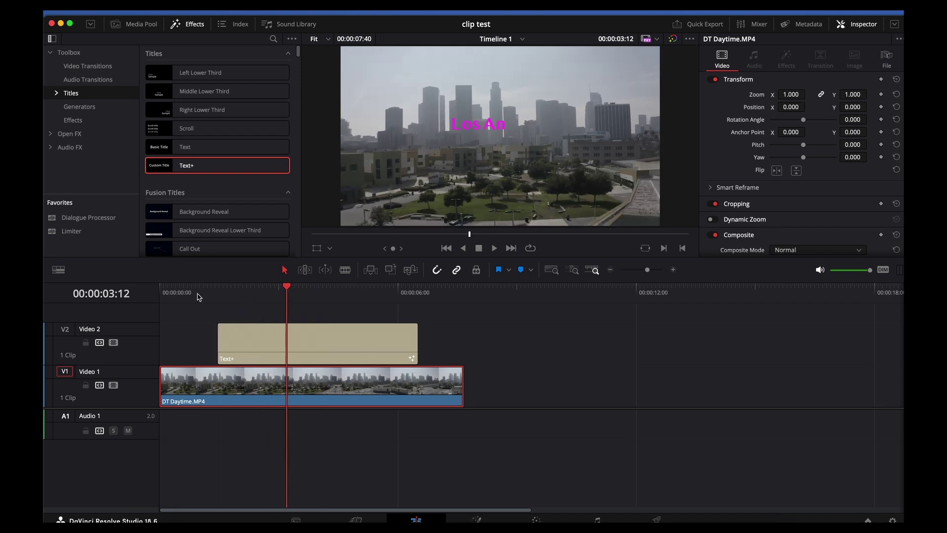
Set the title Zoom to 0.820 and Rotation Angle to -30.230, then switch to Fusion.
left_click_drag(304, 300, 418, 296)
scroll(746, 220, "down", 2)
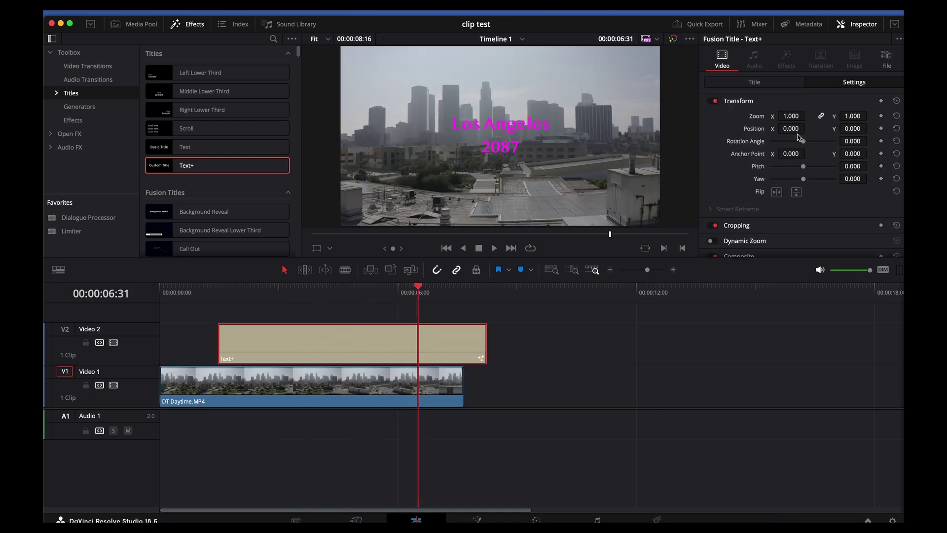
left_click_drag(804, 144, 781, 146)
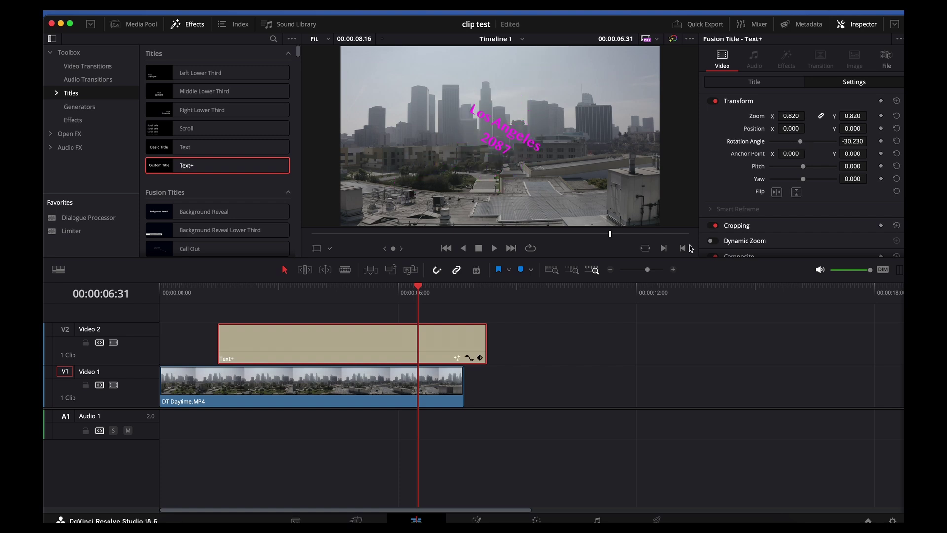
scroll(542, 189, "down", 1)
scroll(573, 187, "up", 1)
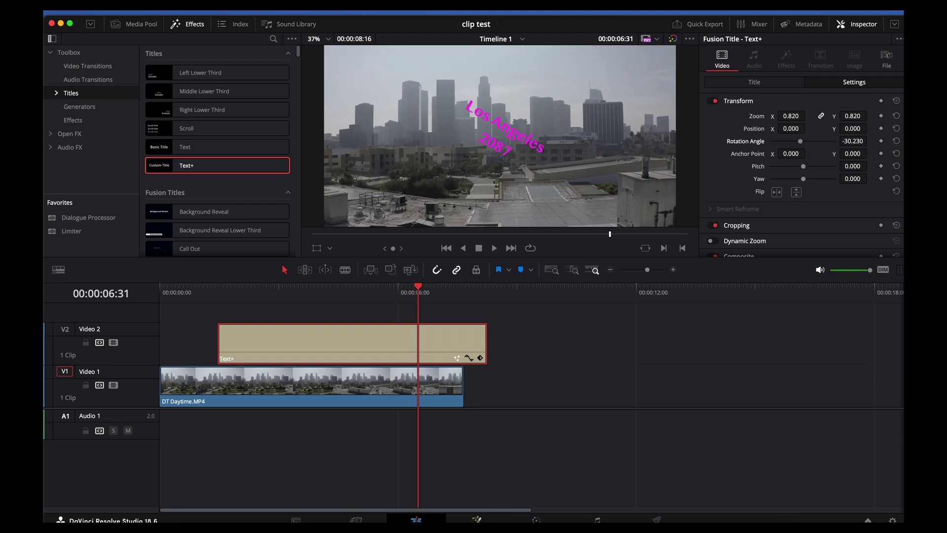
key("shift+5")
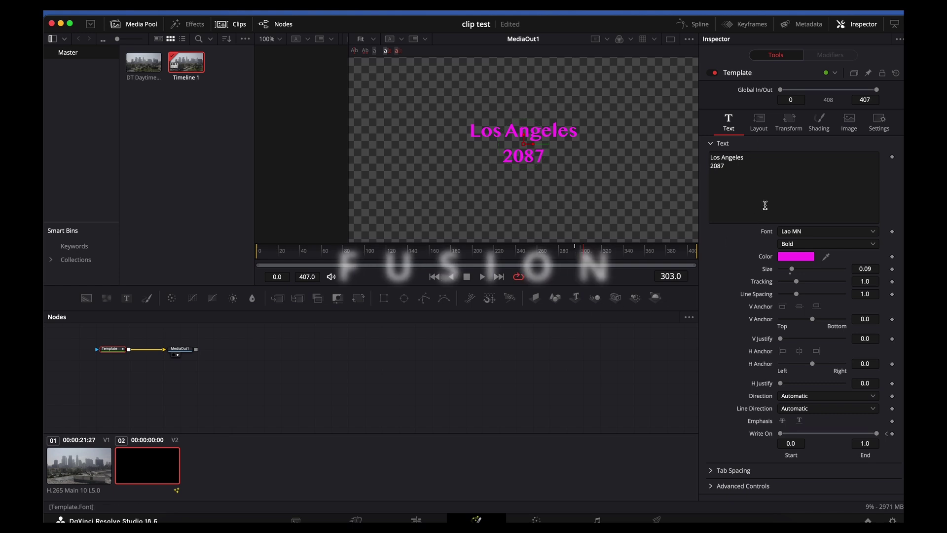
Review the Fusion text's Layout and Transform settings, keeping the Characters transform mode.
left_click(759, 123)
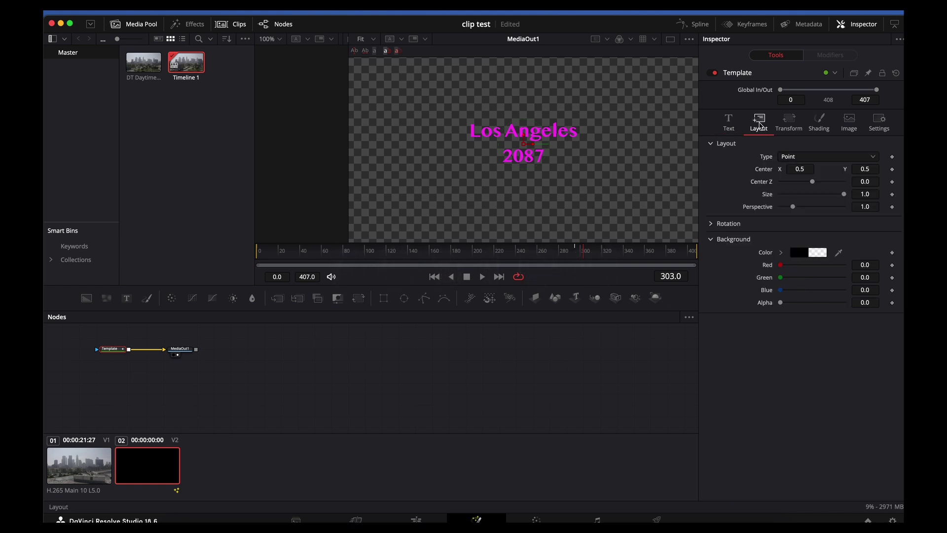
left_click(789, 123)
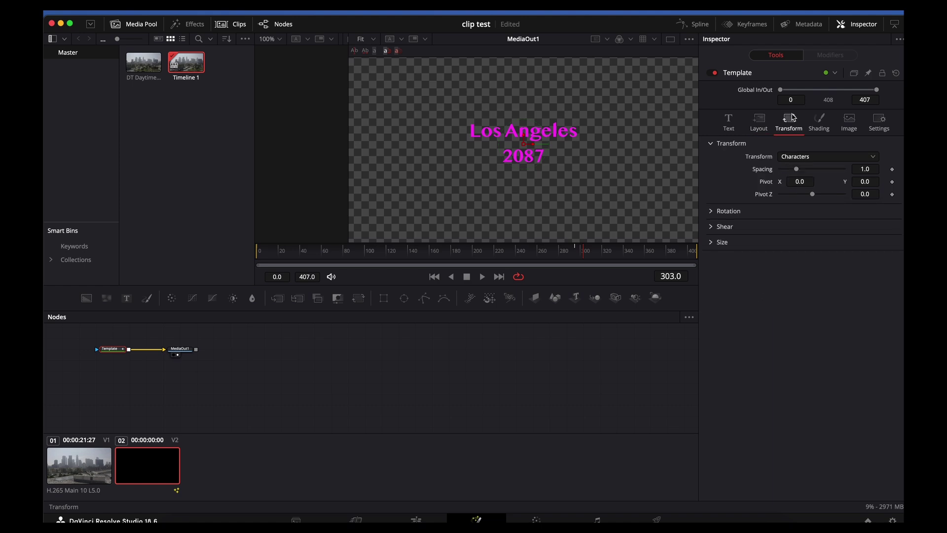
left_click(812, 157)
left_click(728, 167)
left_click(711, 211)
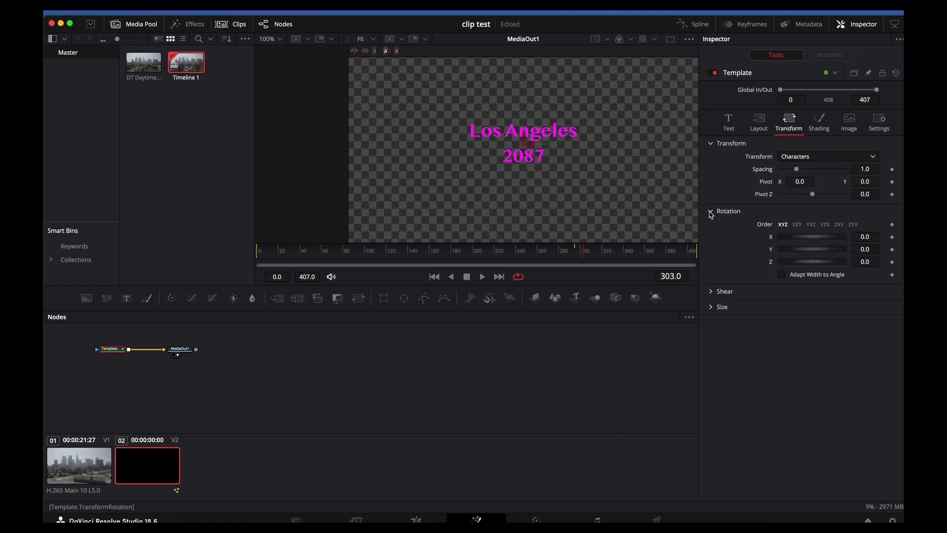
left_click(711, 211)
Try the Black Shadow shading element with an outline appearance, then revert to solid.
left_click(819, 122)
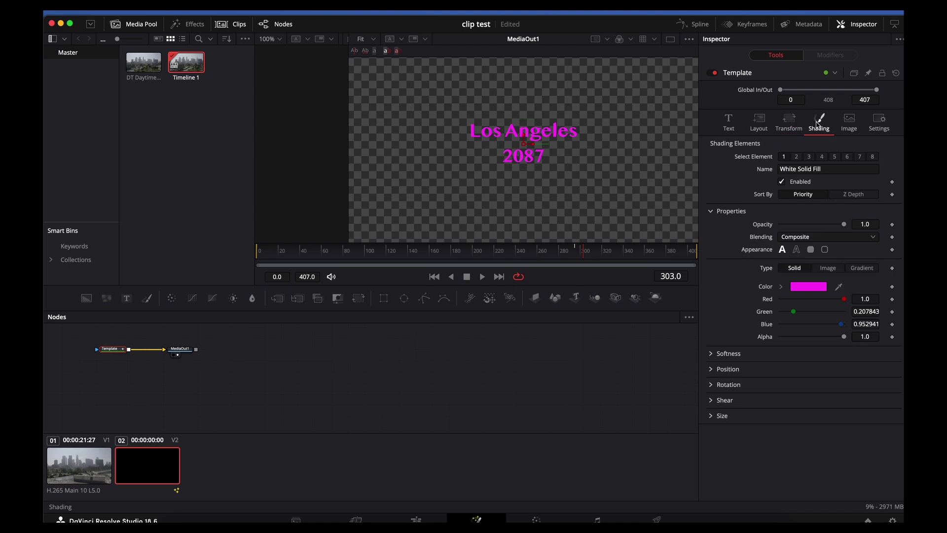
left_click(810, 158)
left_click(796, 182)
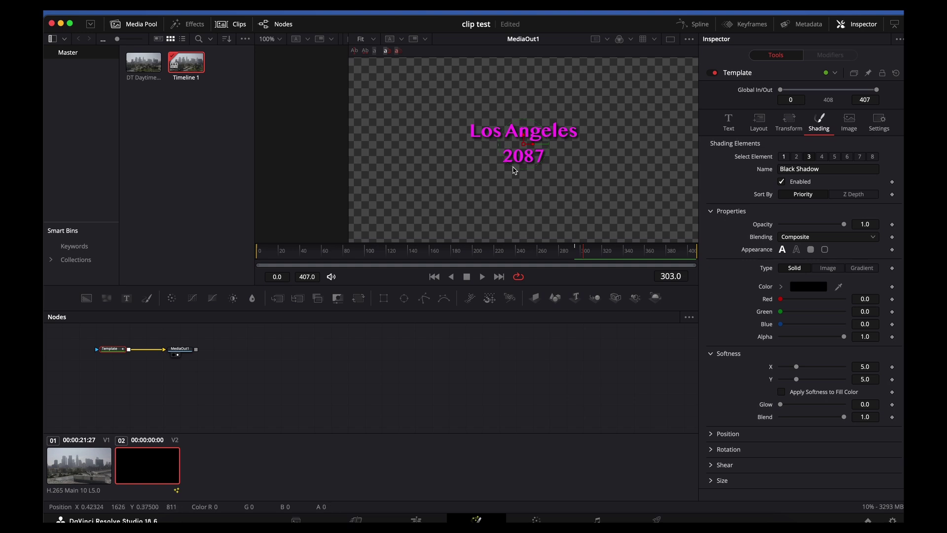
left_click(782, 183)
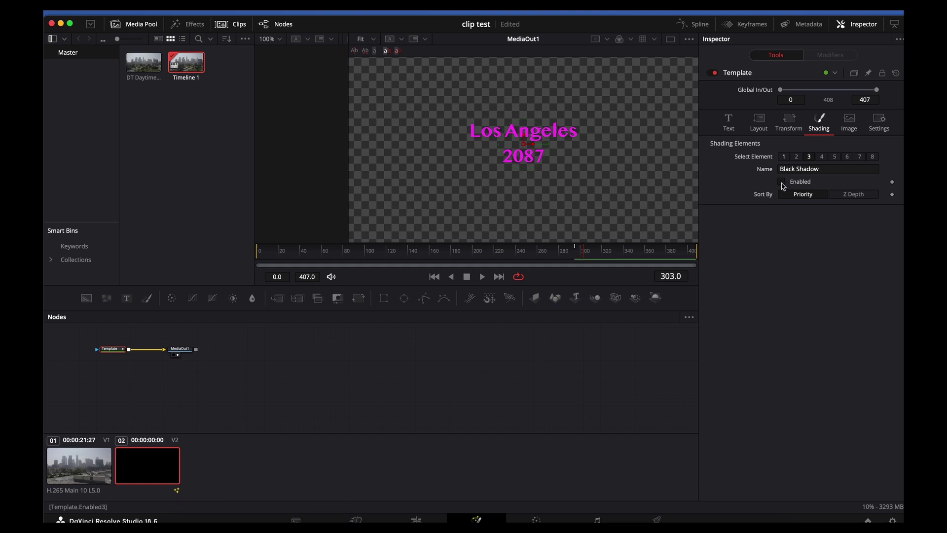
left_click(782, 183)
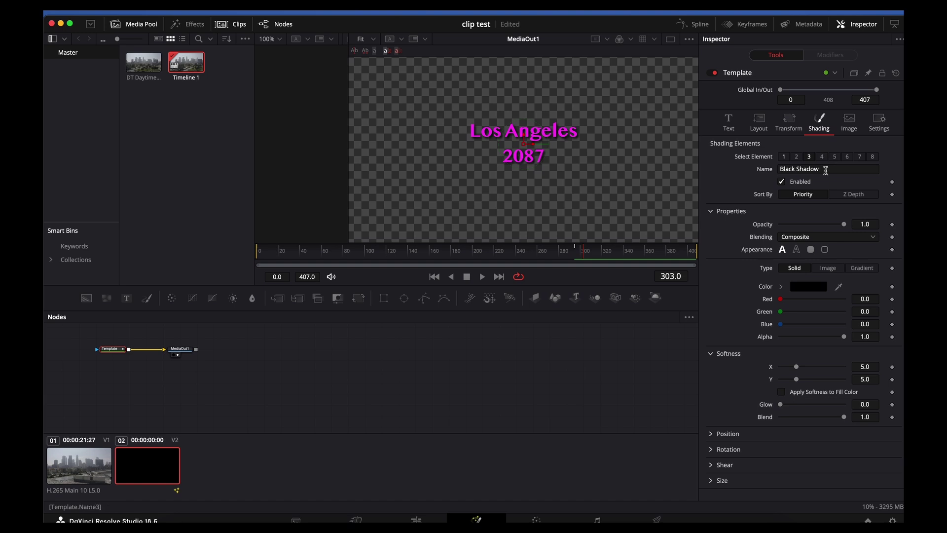
left_click(798, 250)
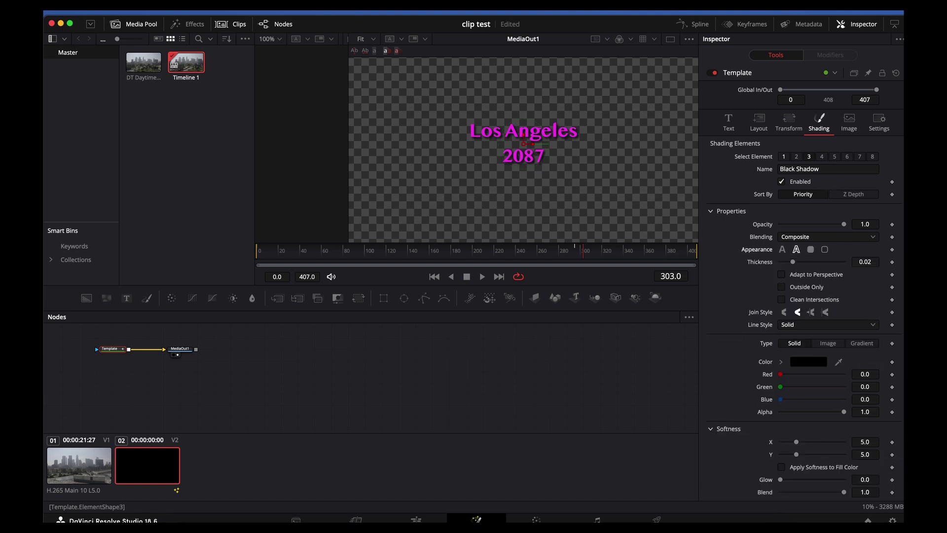
left_click(782, 249)
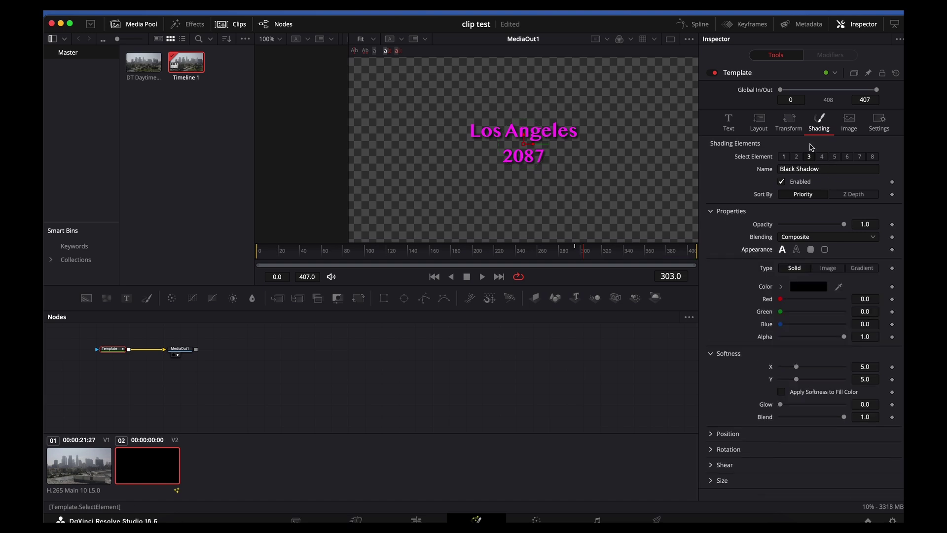
Enable the Red Outline shading element and return to the Edit page.
left_click(849, 121)
left_click(819, 121)
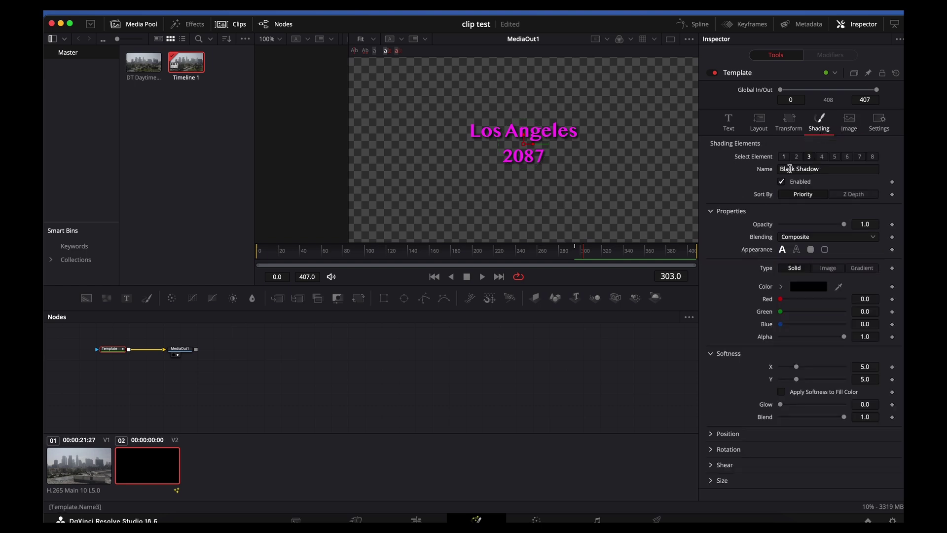
left_click(797, 158)
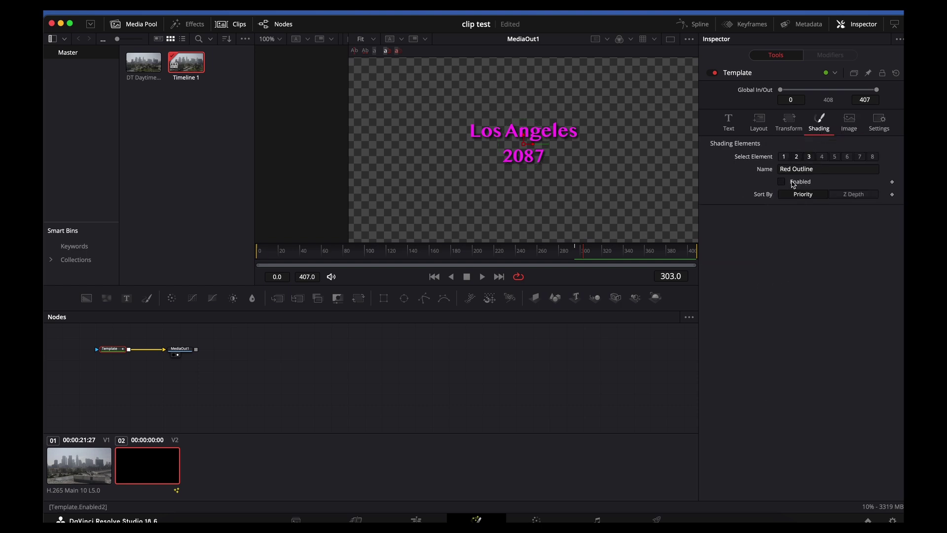
left_click(793, 183)
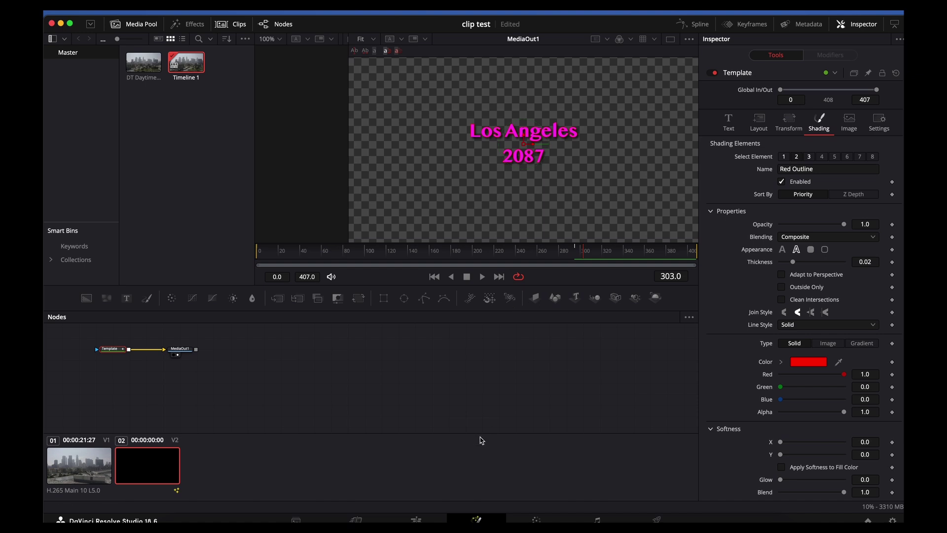
left_click(417, 520)
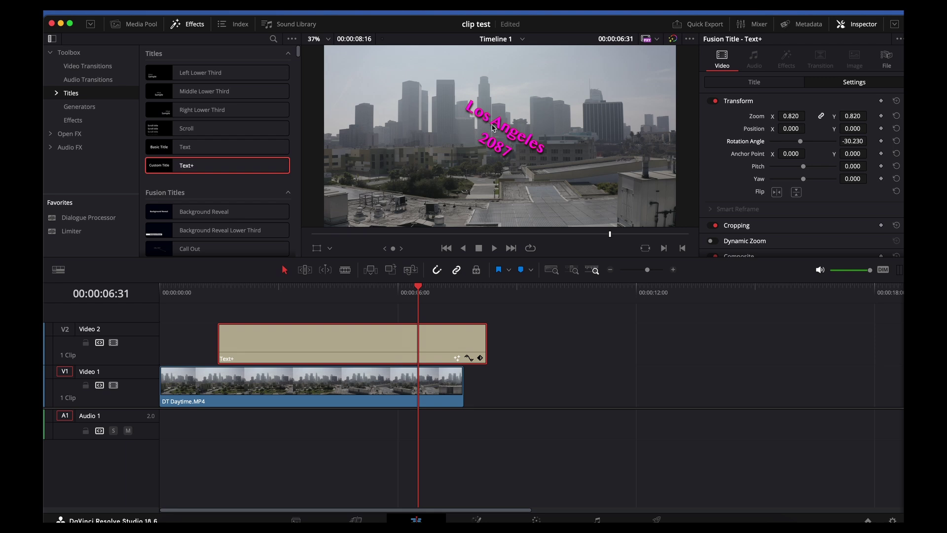
Enlarge the title to zoom 1.770 and trim the end of the Text+ clip.
left_click_drag(436, 289, 440, 289)
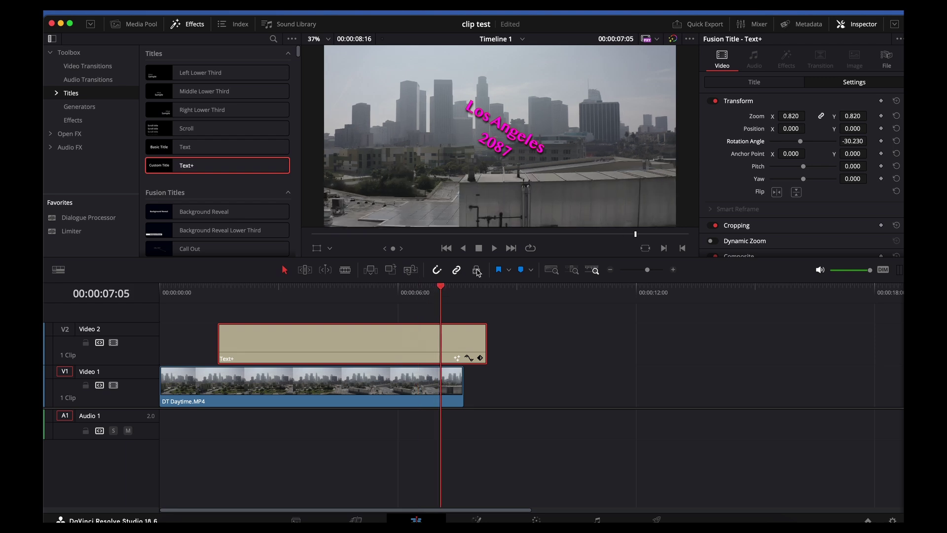
left_click_drag(787, 116, 808, 115)
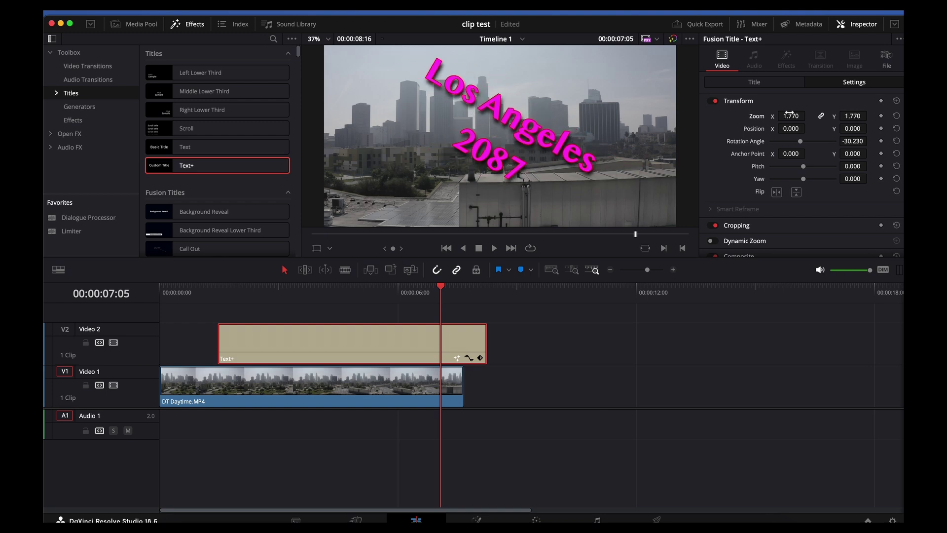
left_click_drag(485, 343, 410, 343)
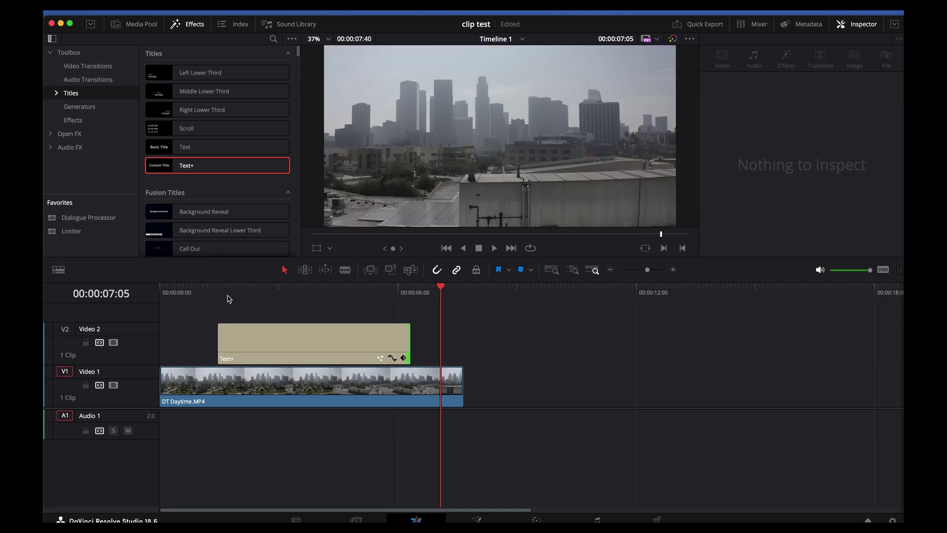
Preview the edit from the start, then bring the drone clip into Fusion.
left_click(180, 296)
key("space")
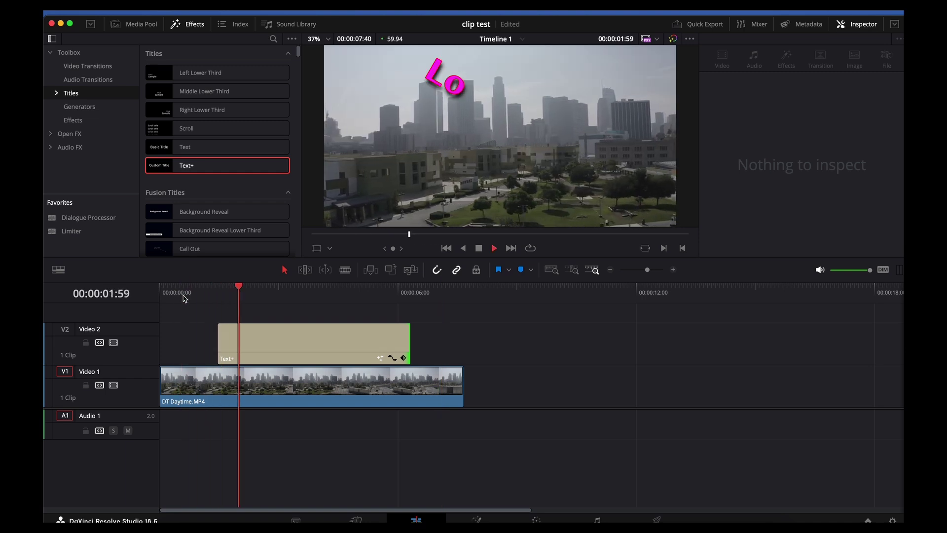
left_click(476, 519)
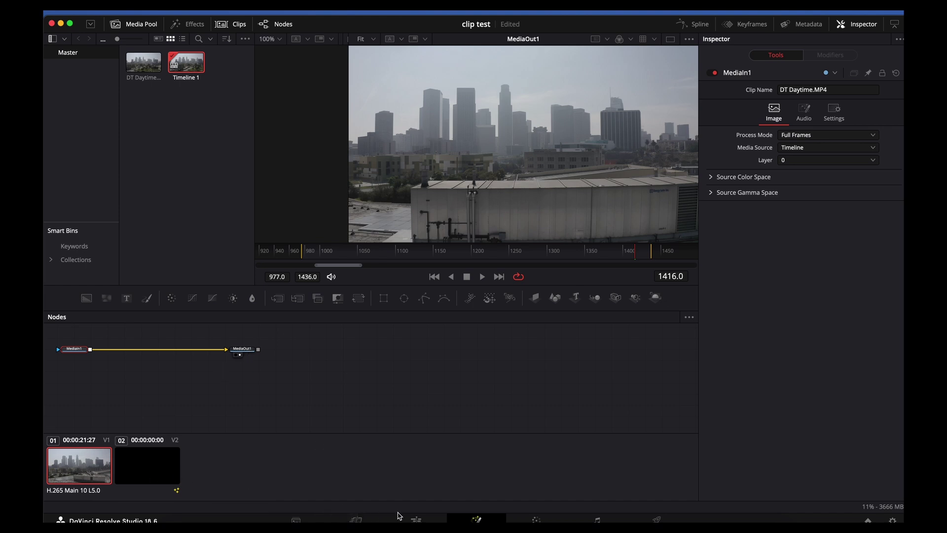
Delete the Text+ title clip from the Edit timeline.
left_click(415, 518)
left_click(284, 340)
key("BackSpace")
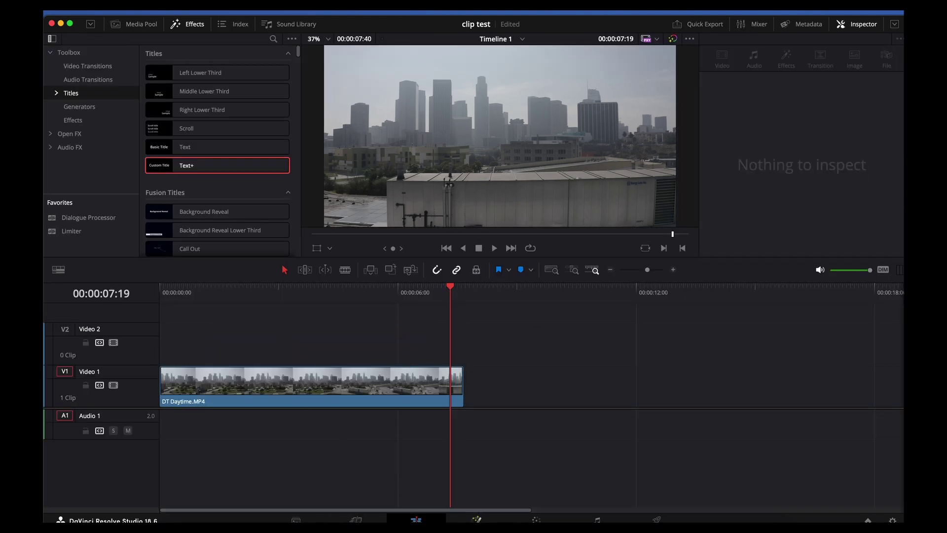
In Fusion, spread MediaIn1 and MediaOut1 apart and scrub to frame 1155.
left_click(476, 519)
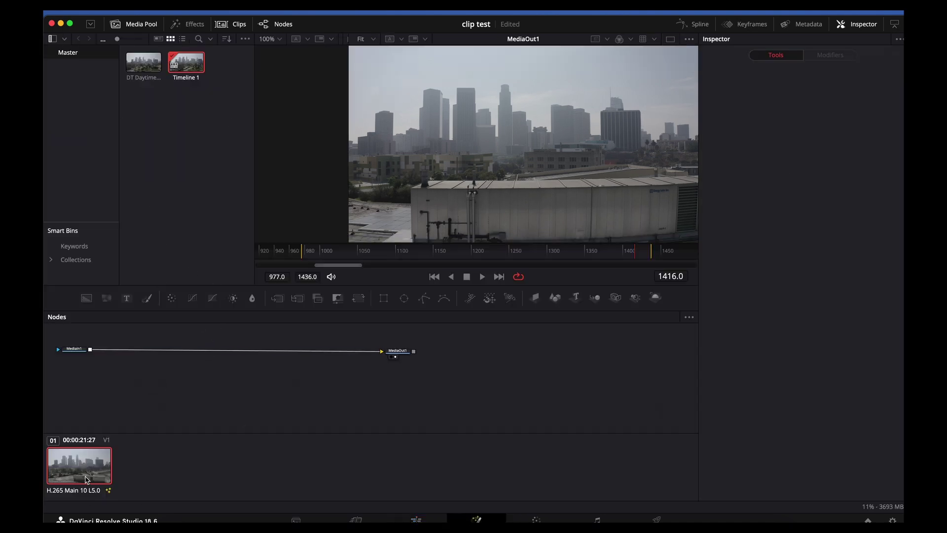
left_click_drag(74, 349, 77, 356)
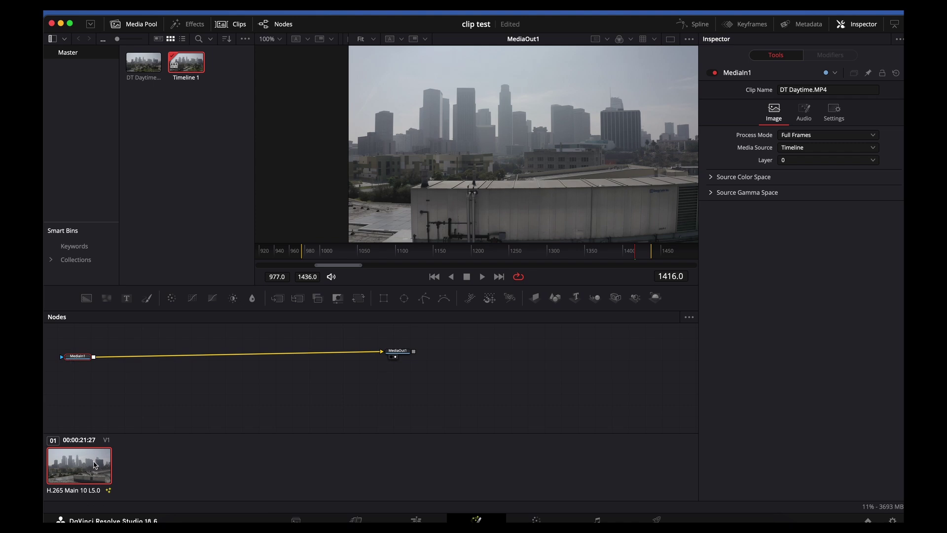
left_click_drag(390, 254, 436, 252)
left_click_drag(398, 354, 509, 362)
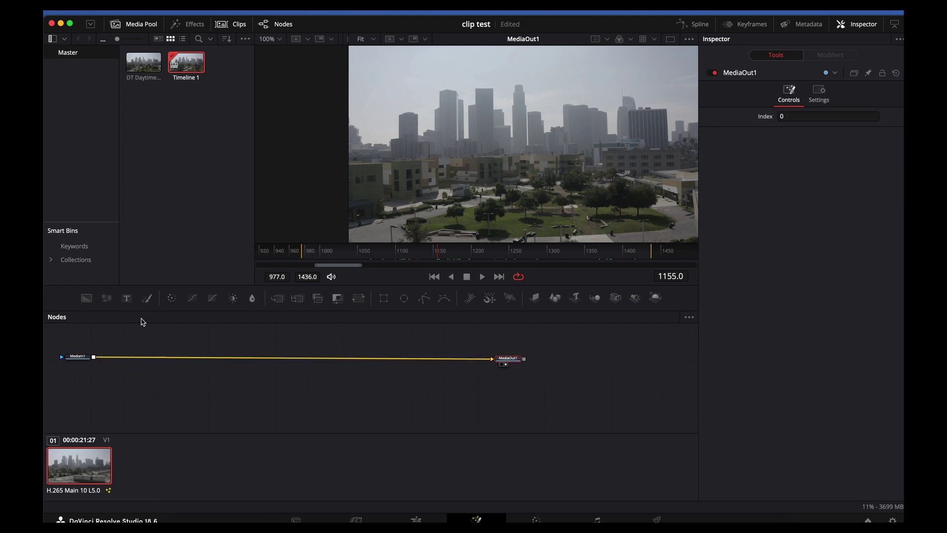
Add a Text1 node onto the MediaIn1–MediaOut1 link, creating Merge1.
left_click(143, 342)
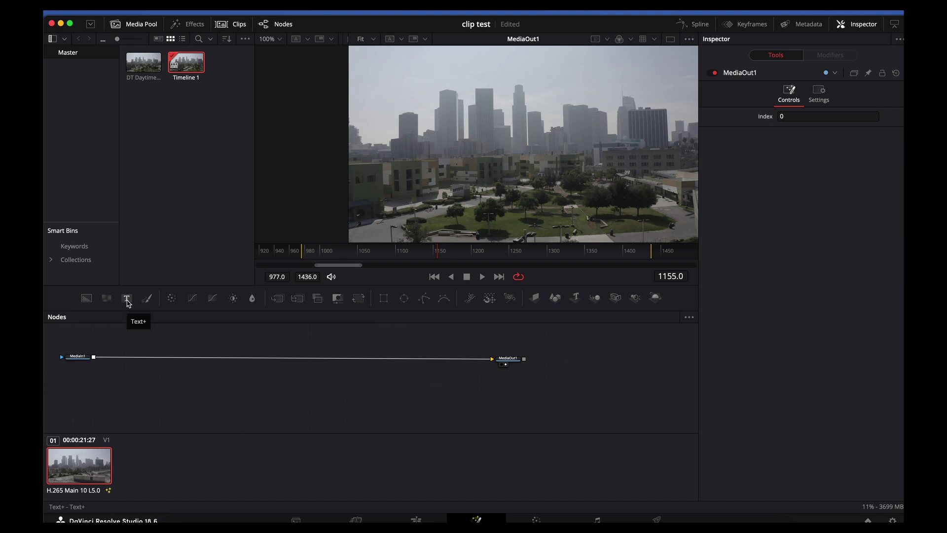
left_click(127, 298)
left_click_drag(148, 346, 183, 346)
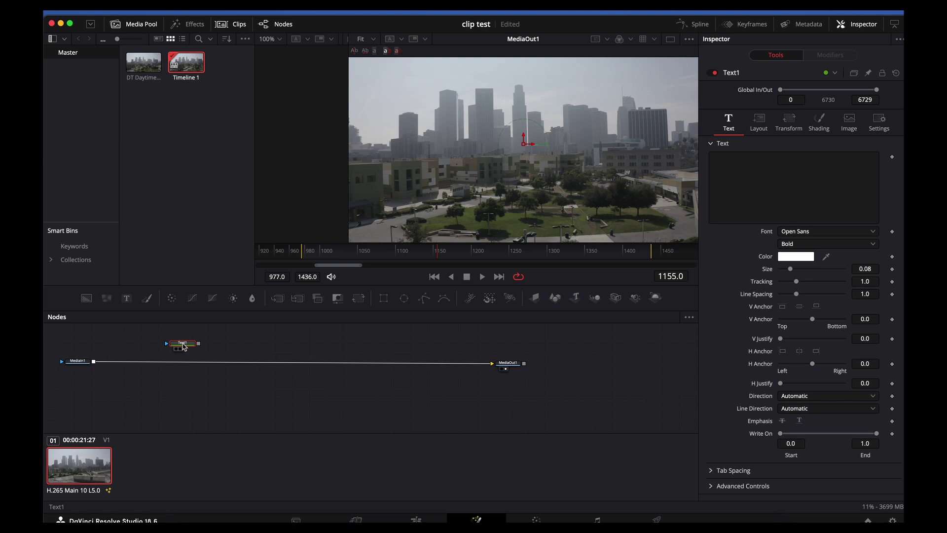
left_click_drag(183, 346, 196, 365)
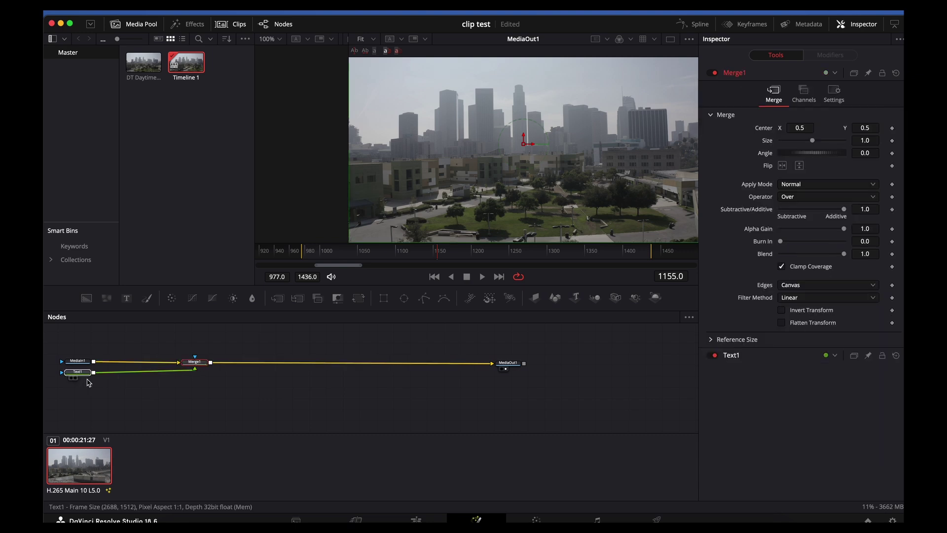
left_click_drag(88, 384, 156, 405)
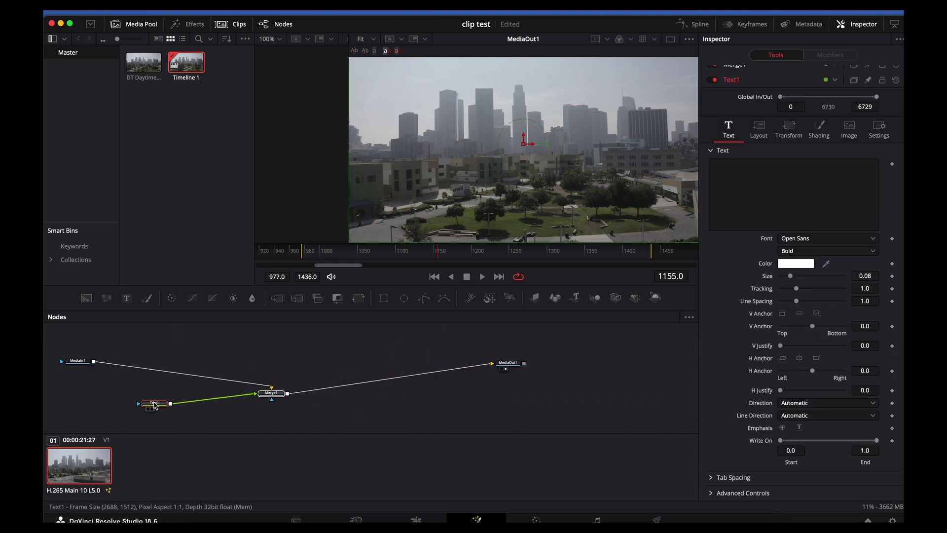
Paste 'LOS ANGELES 2087' as the title text and align Text1 above Merge1.
left_click(765, 191)
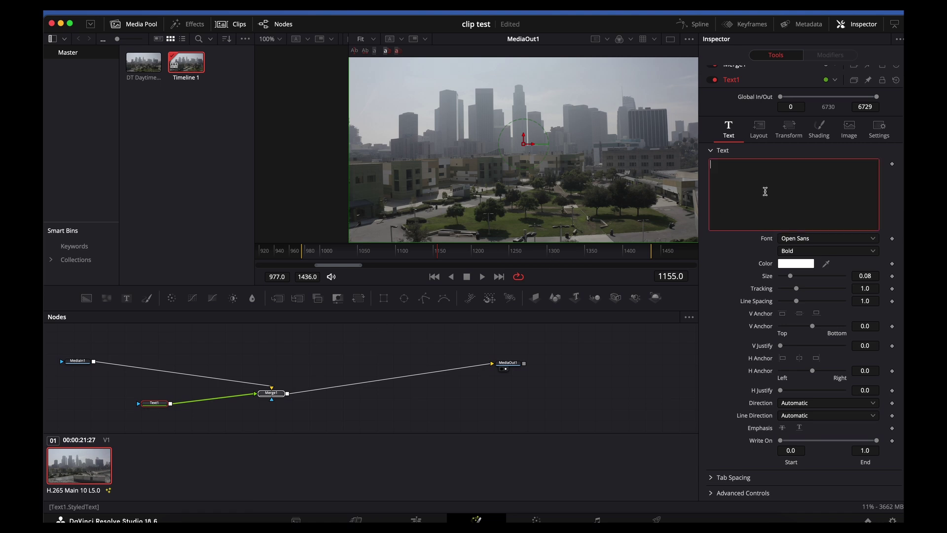
type("LOS ANGELES 2087")
left_click(174, 417)
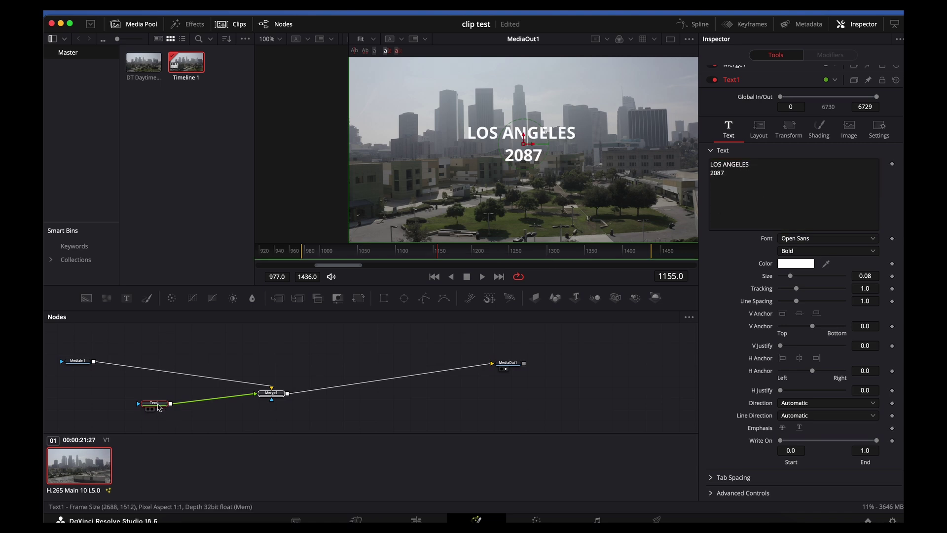
left_click_drag(162, 403, 277, 338)
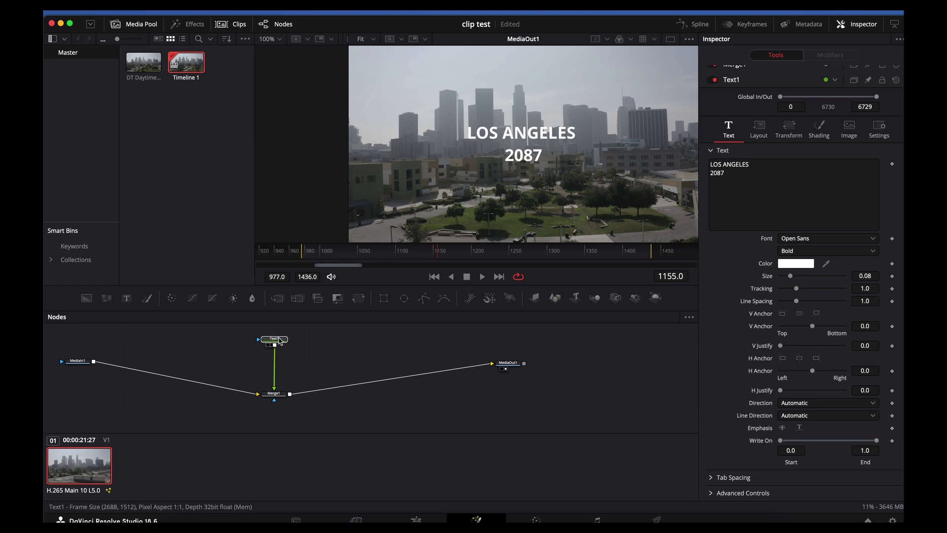
left_click_drag(275, 393, 276, 368)
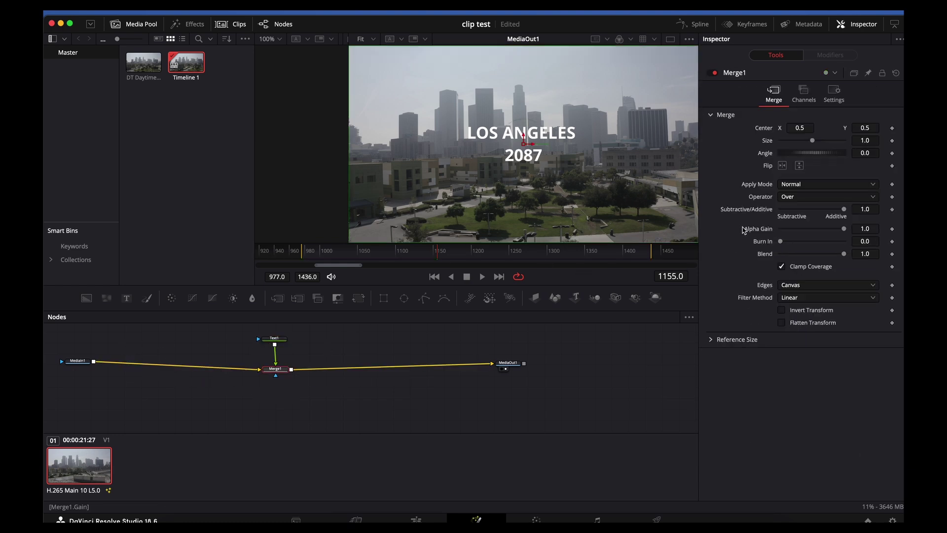
Make the Text1 title red and set its size to 0.1339.
mouse_move(780, 241)
left_mouse_down()
mouse_move(837, 248)
mouse_move(479, 290)
left_mouse_up()
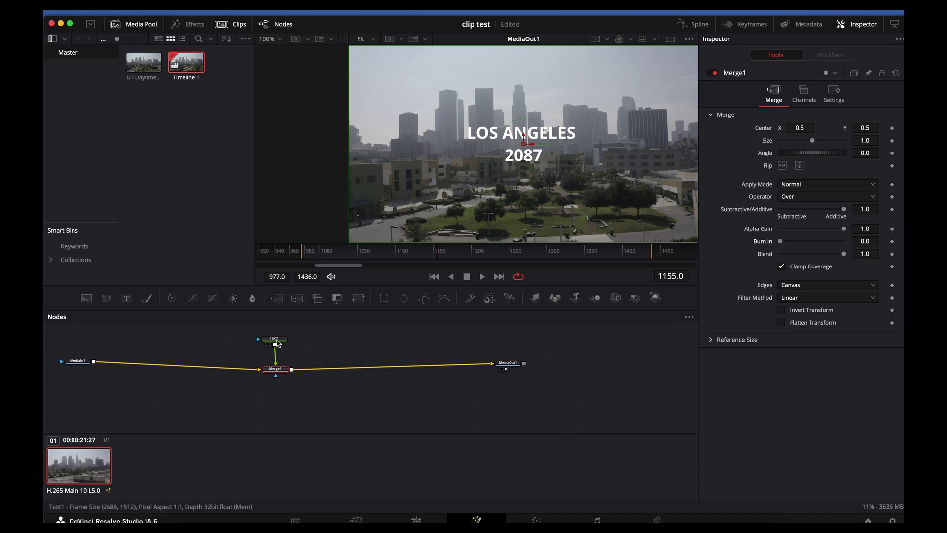
left_click(276, 338)
left_click(796, 256)
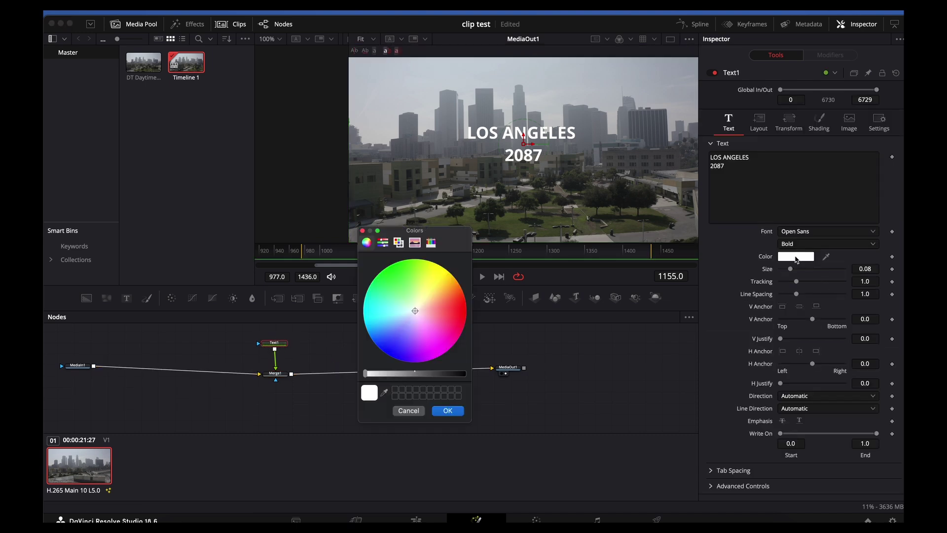
left_click(459, 312)
left_click(448, 410)
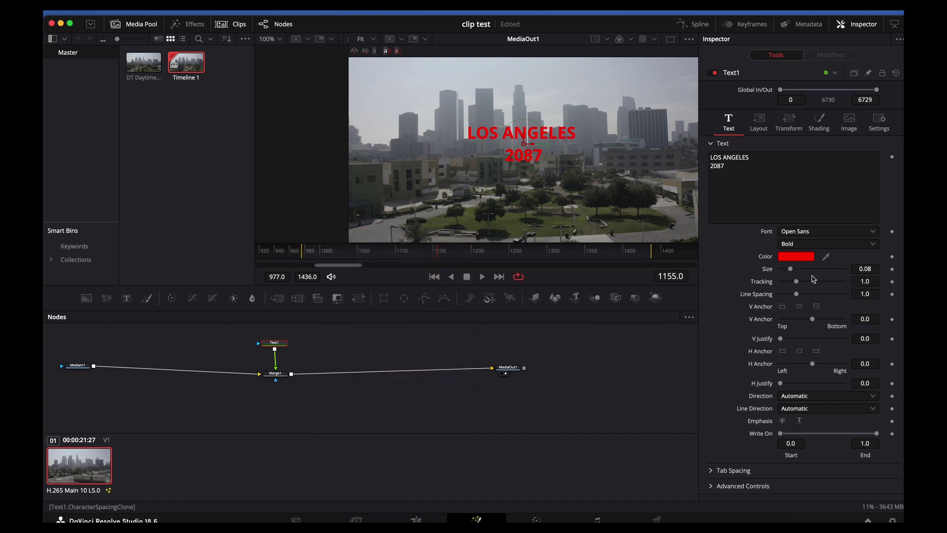
left_click_drag(795, 270, 797, 271)
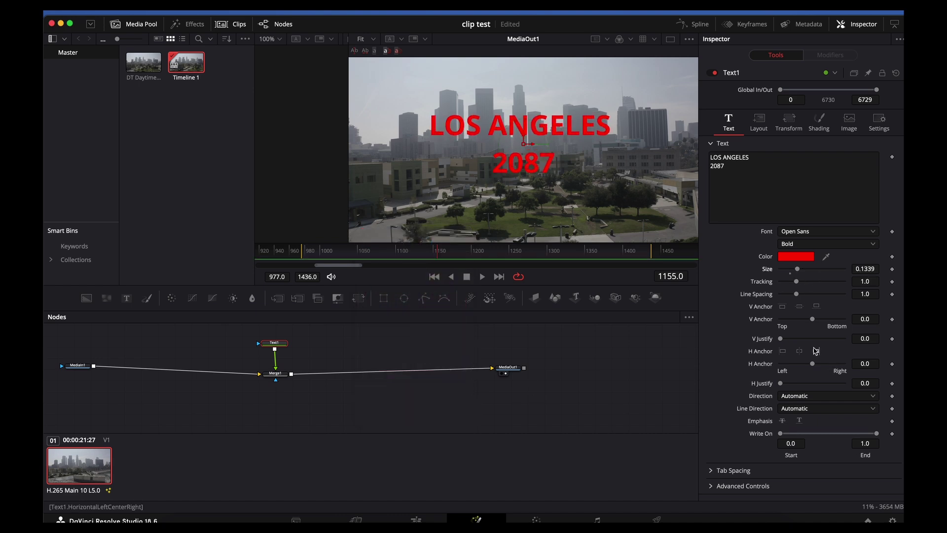
left_click(789, 122)
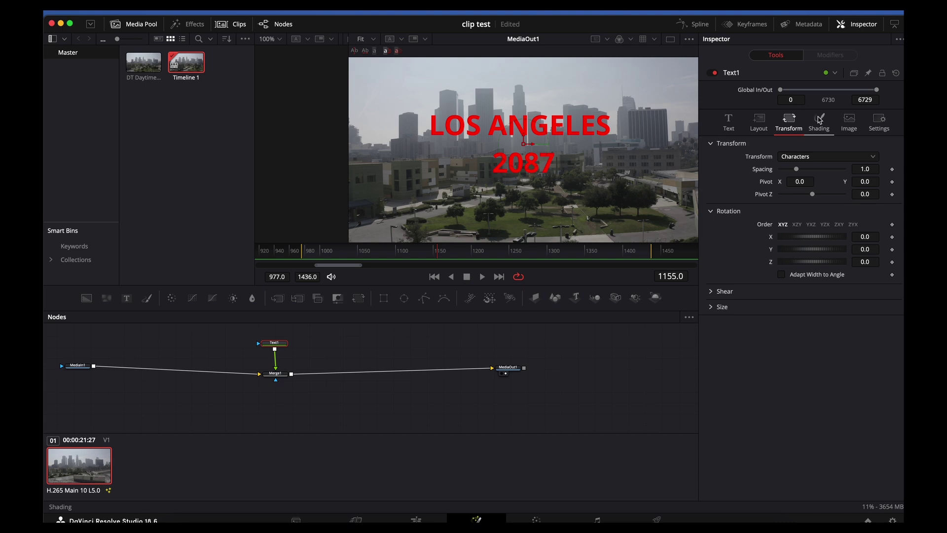
In Text1 shading, disable element 5 and enable the black drop shadow.
left_click(819, 122)
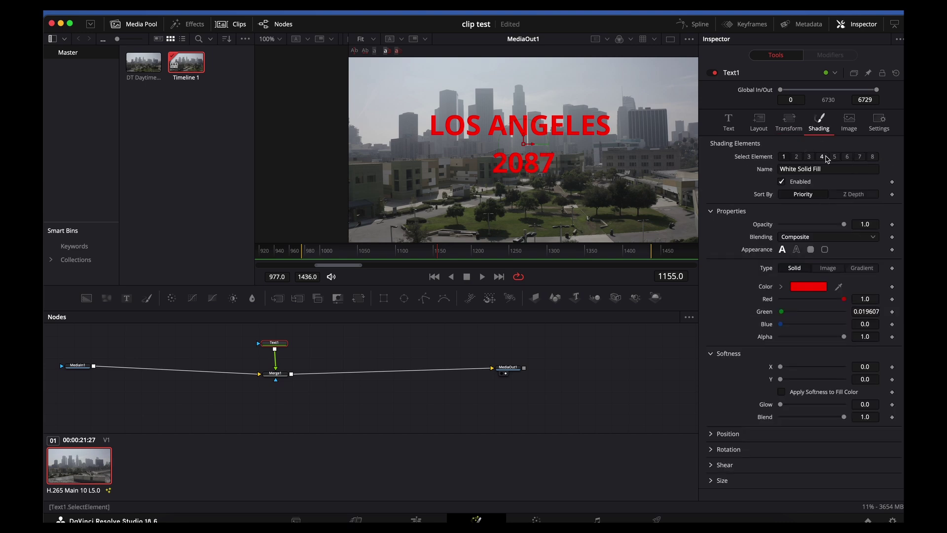
left_click(834, 156)
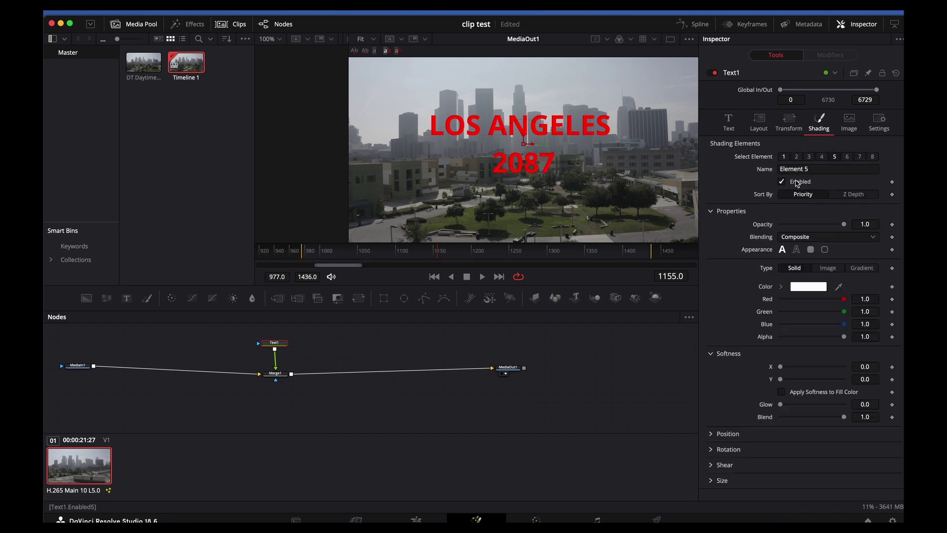
left_click(799, 181)
left_click(808, 156)
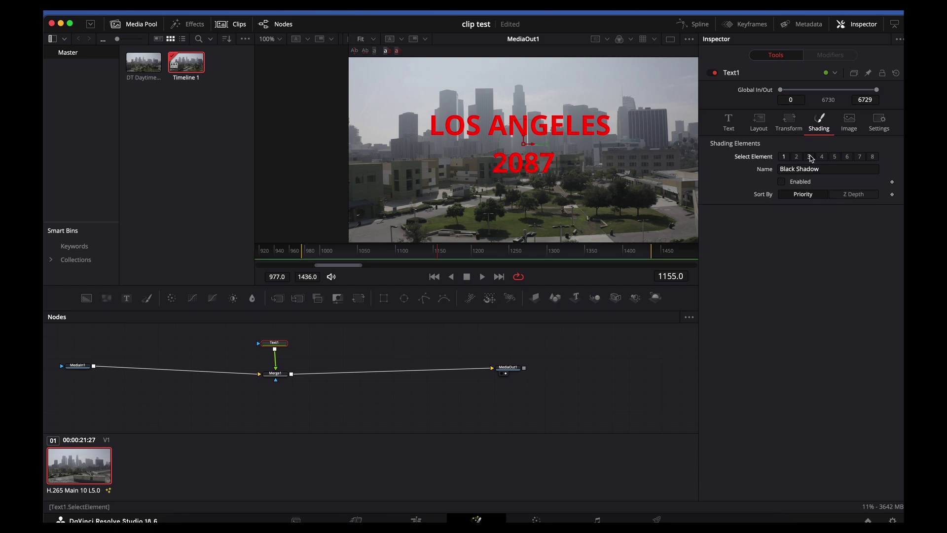
left_click(799, 183)
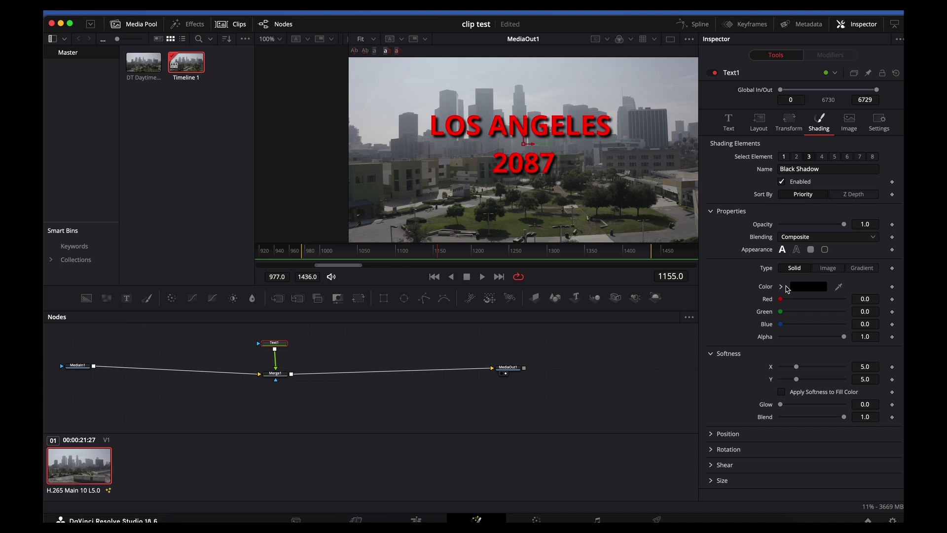
Keep the shadow's appearance solid, recolor it yellow, and play the composition.
left_click(796, 251)
left_click(782, 249)
left_click(808, 286)
left_click_drag(383, 375, 373, 373)
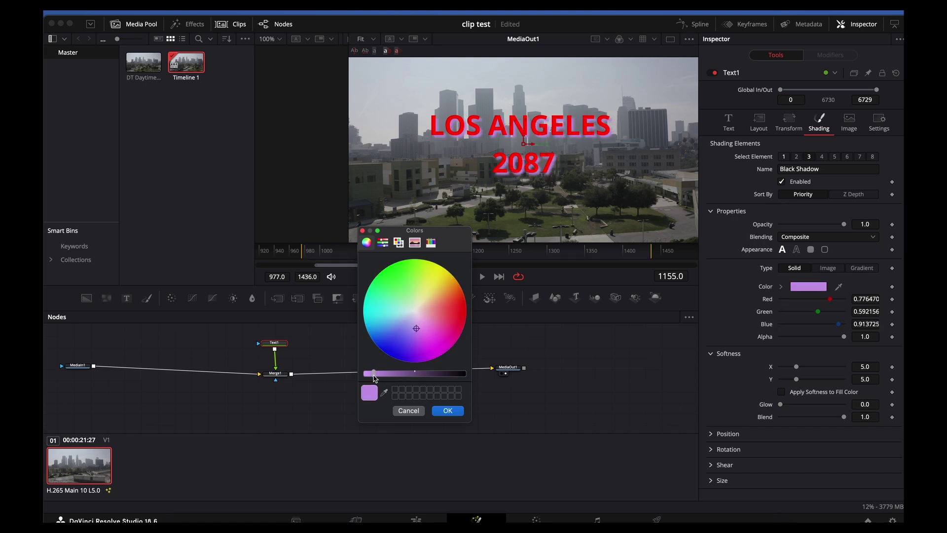
left_click_drag(420, 316, 441, 275)
key("Return")
key("space")
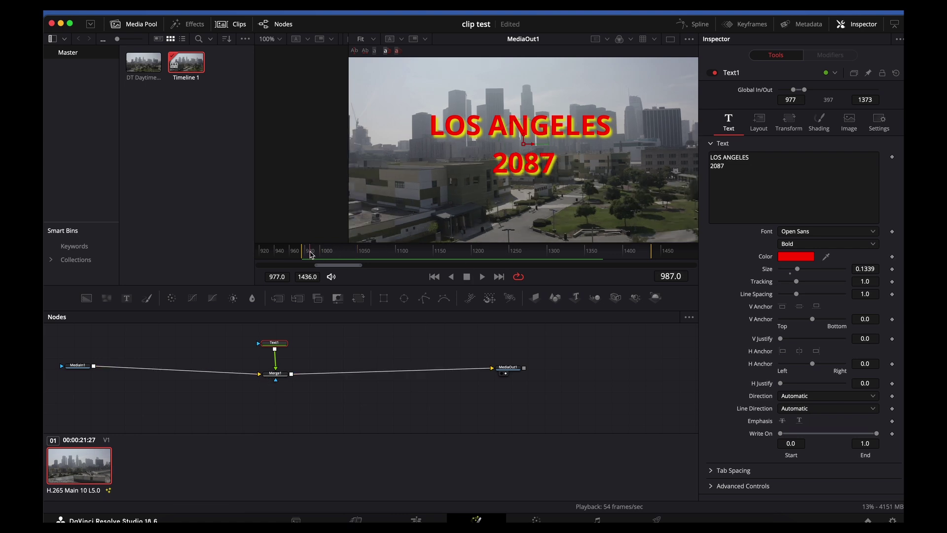
Reset the title's Global In/Out range and set Global In to frame 1095.
left_click_drag(311, 253, 396, 260)
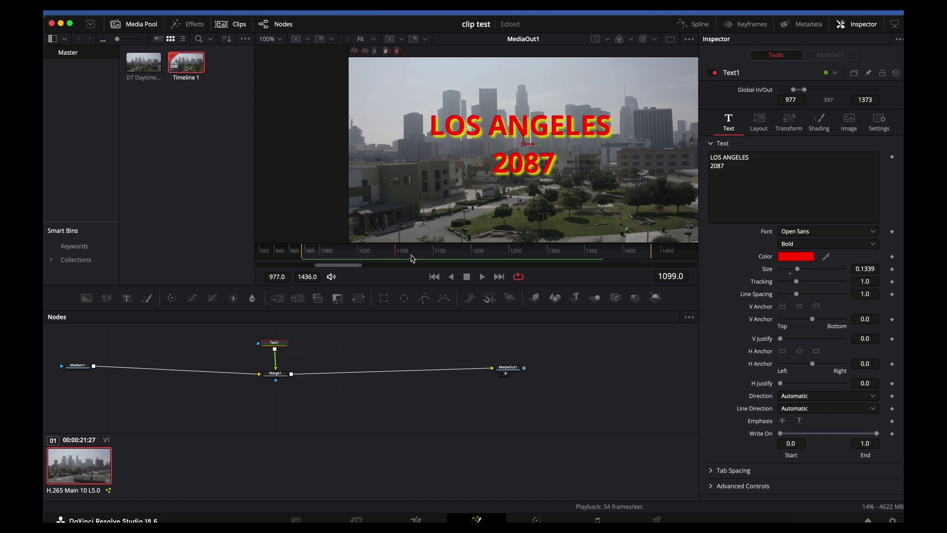
mouse_move(396, 254)
left_mouse_down()
mouse_move(378, 256)
mouse_move(392, 257)
left_mouse_up()
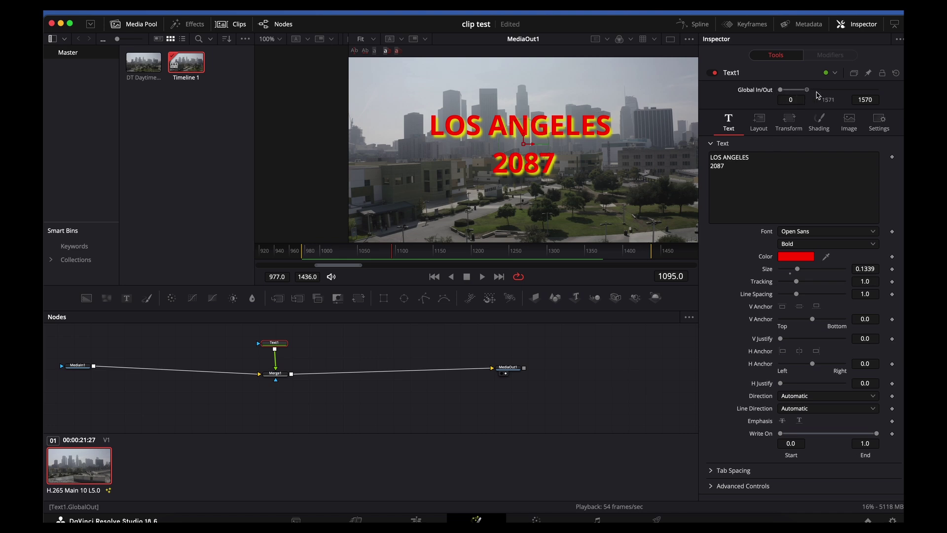
double_click(814, 91)
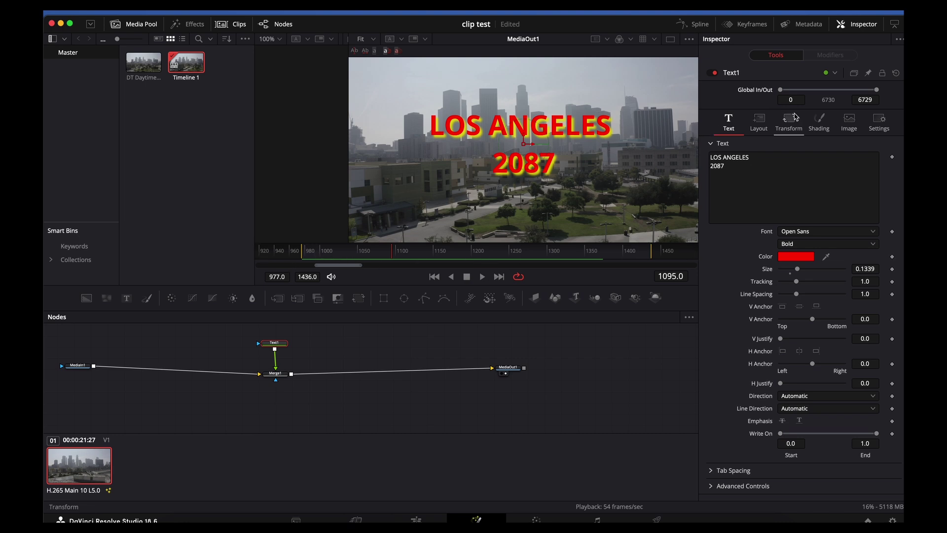
left_click(796, 99)
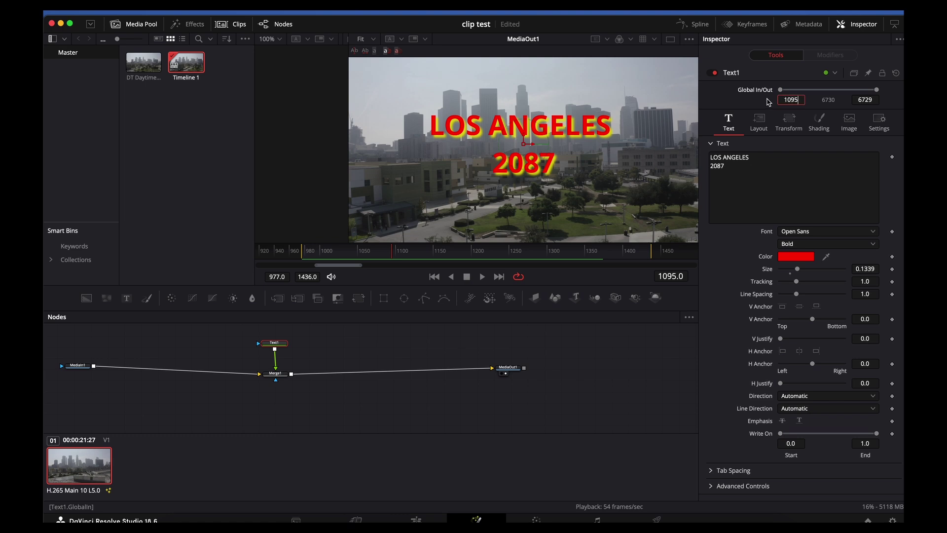
type("1095")
key("Tab")
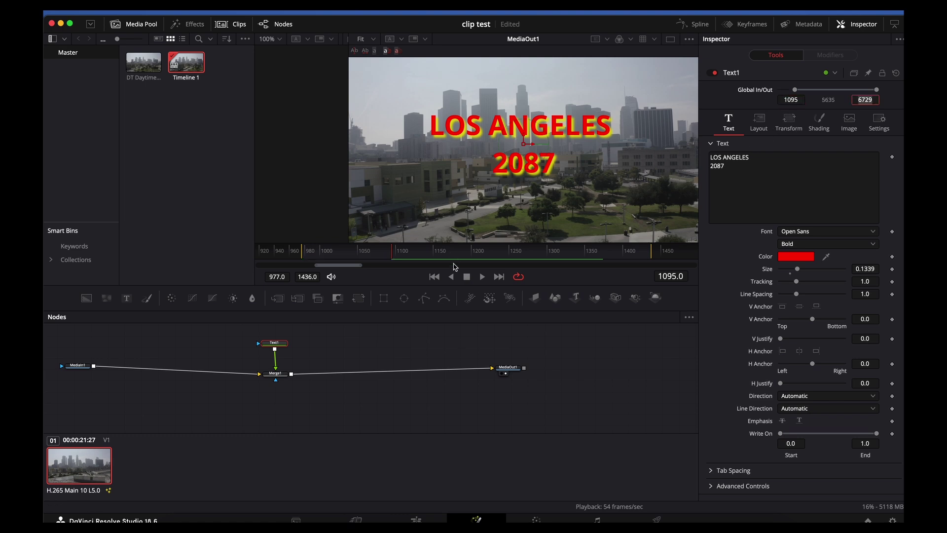
Set the title's Global Out to frame 1351.
left_click(512, 254)
left_click_drag(523, 254, 587, 263)
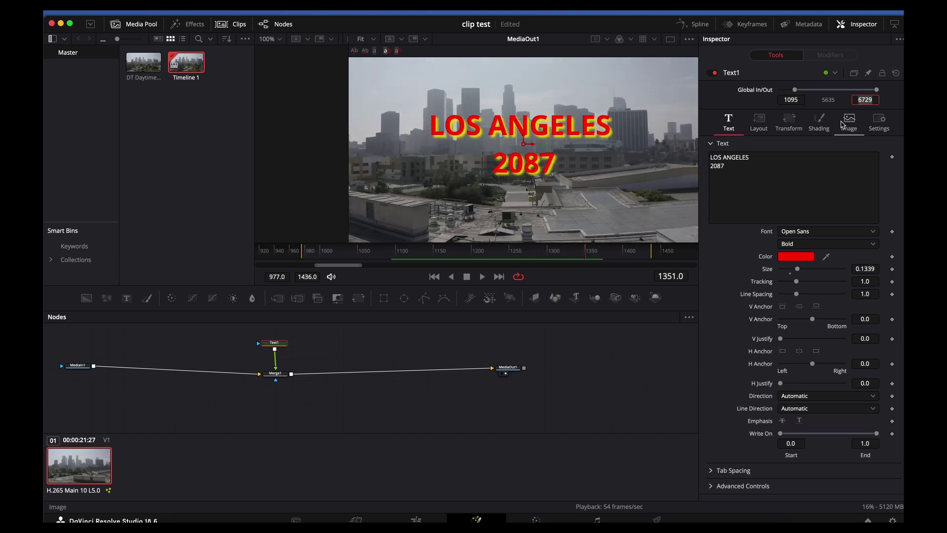
type("1351")
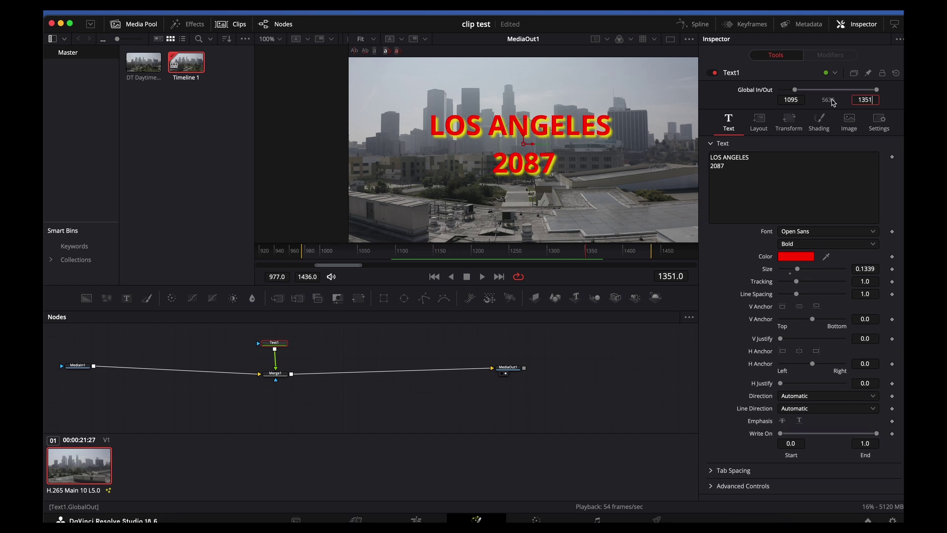
key("Tab")
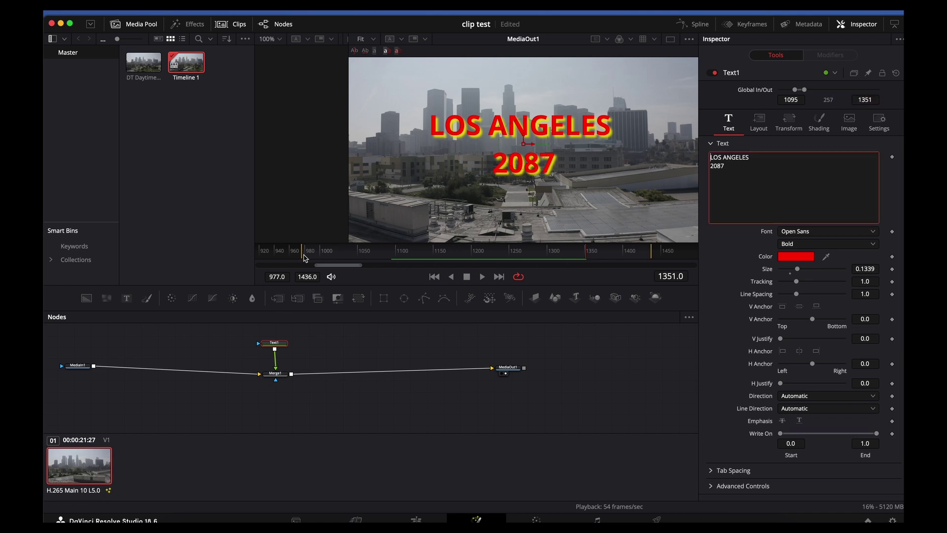
left_click(306, 255)
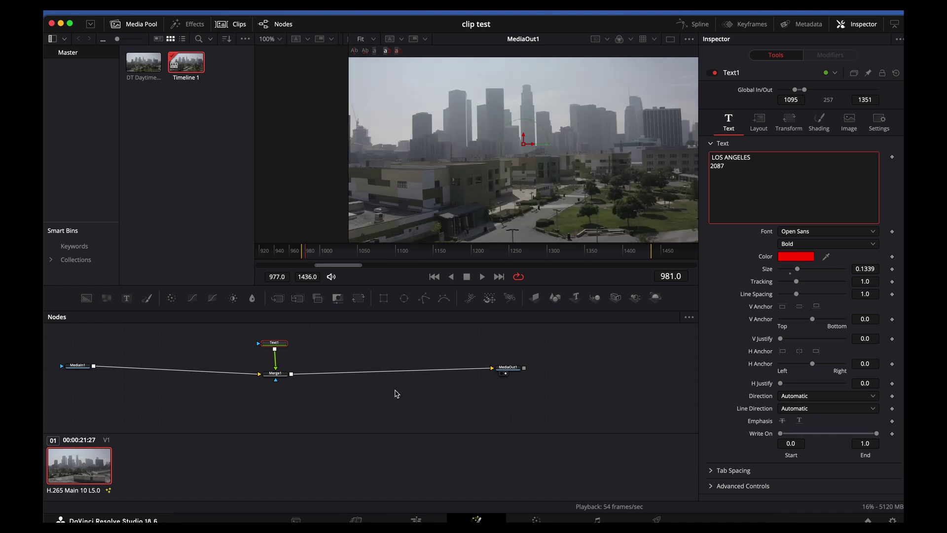
left_click(482, 277)
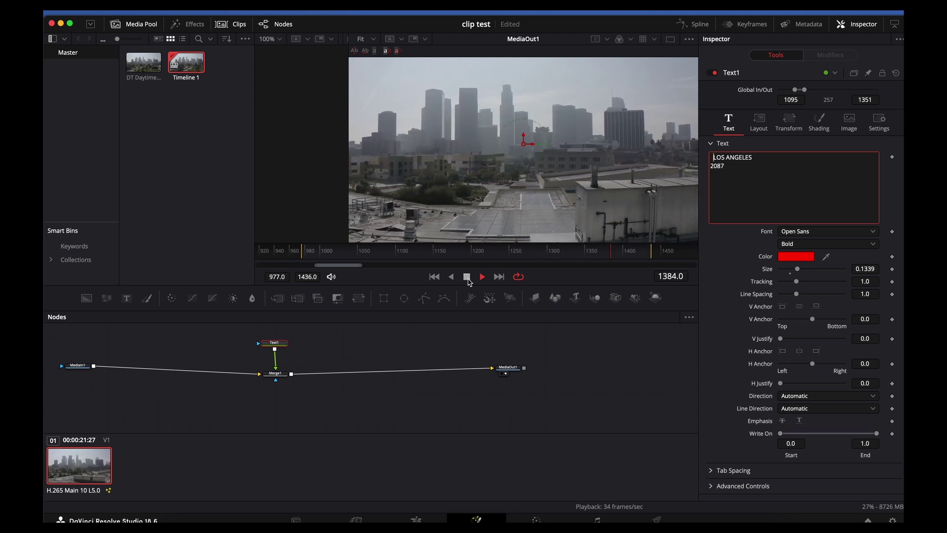
left_click(467, 276)
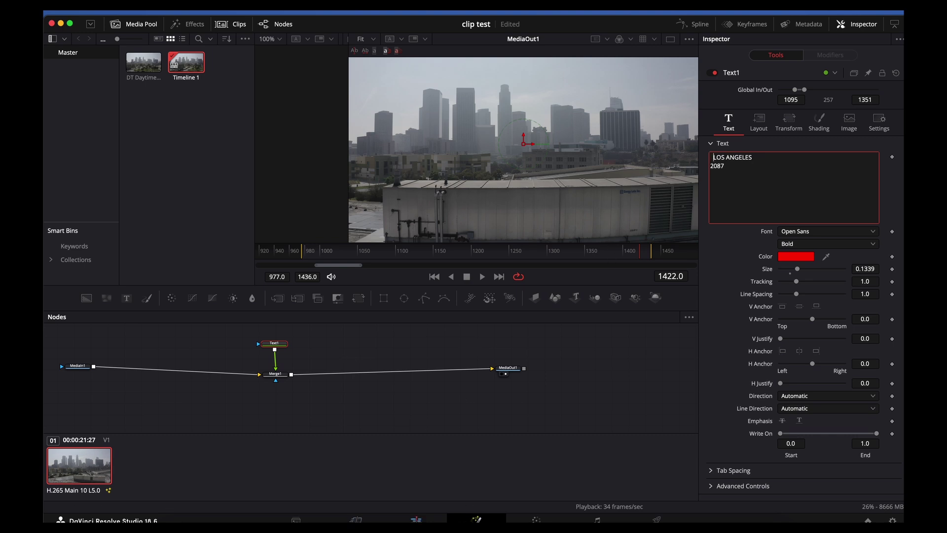
key("shift+4")
left_click_drag(363, 290, 176, 301)
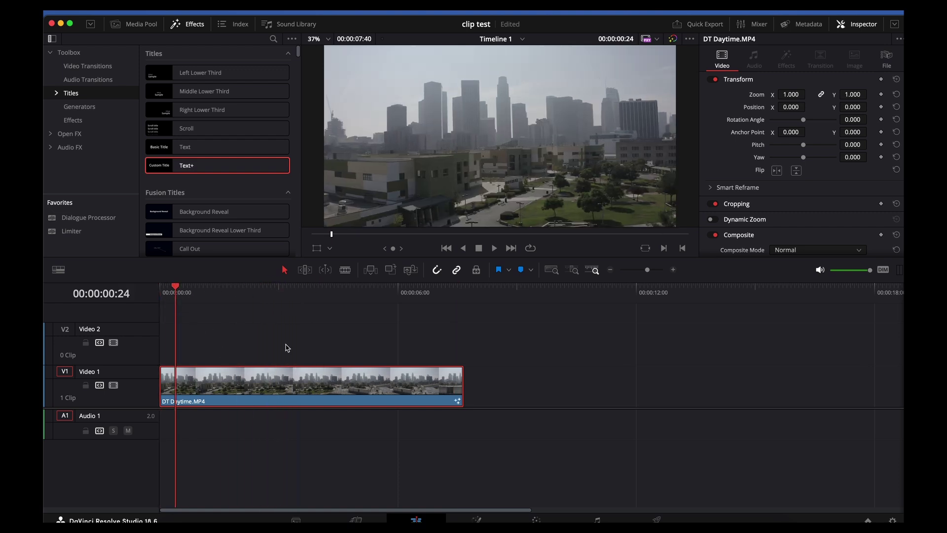
left_click_drag(167, 295, 334, 303)
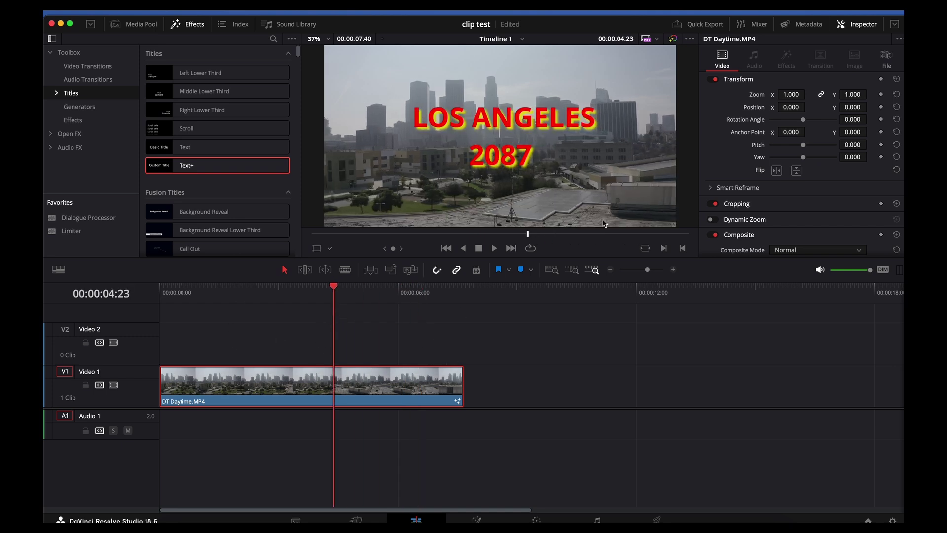
left_click_drag(179, 299, 299, 300)
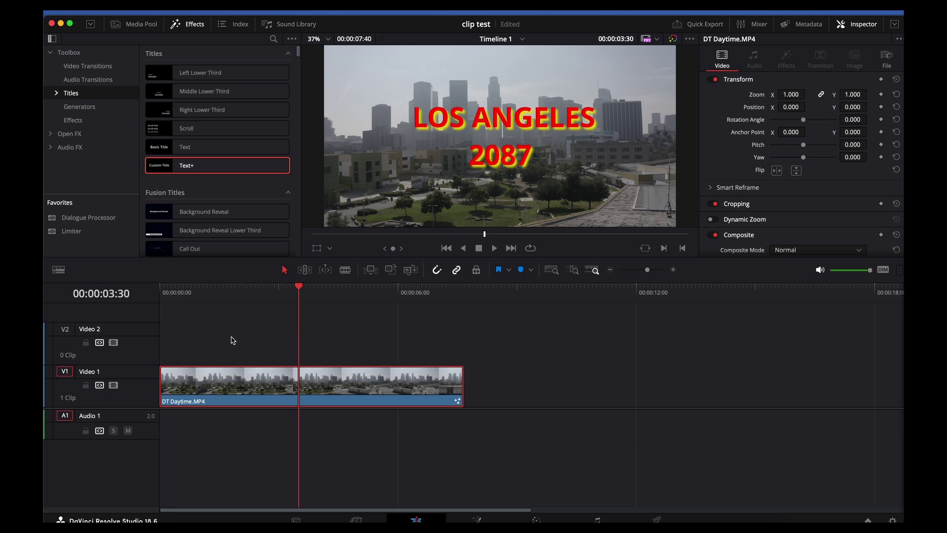
left_click_drag(236, 296, 361, 299)
left_click(477, 519)
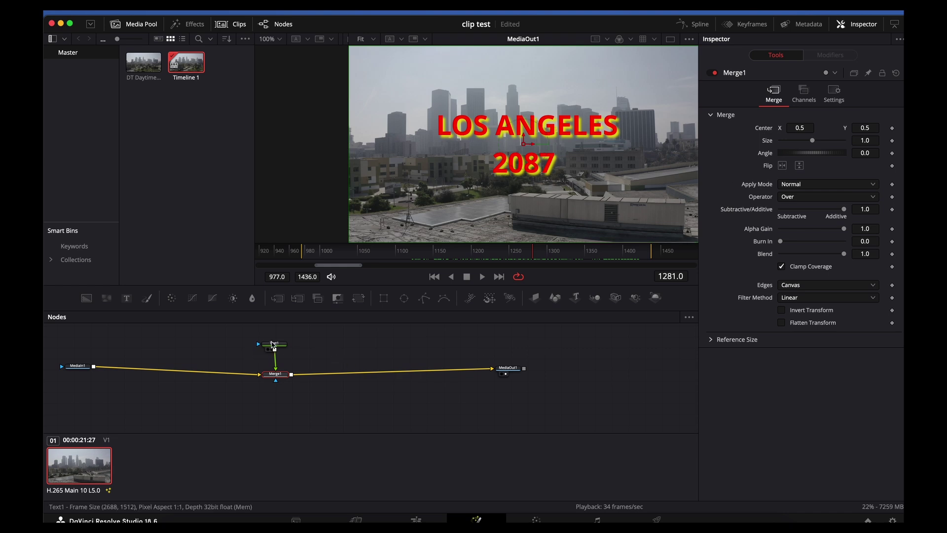
Select Merge1 and enlarge the title to size 1.44.
left_click(274, 343)
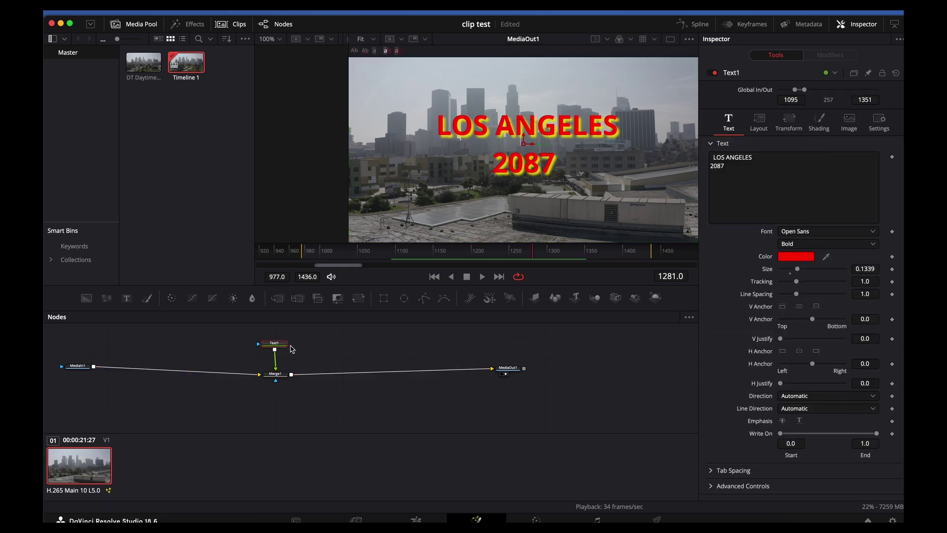
left_click(274, 375)
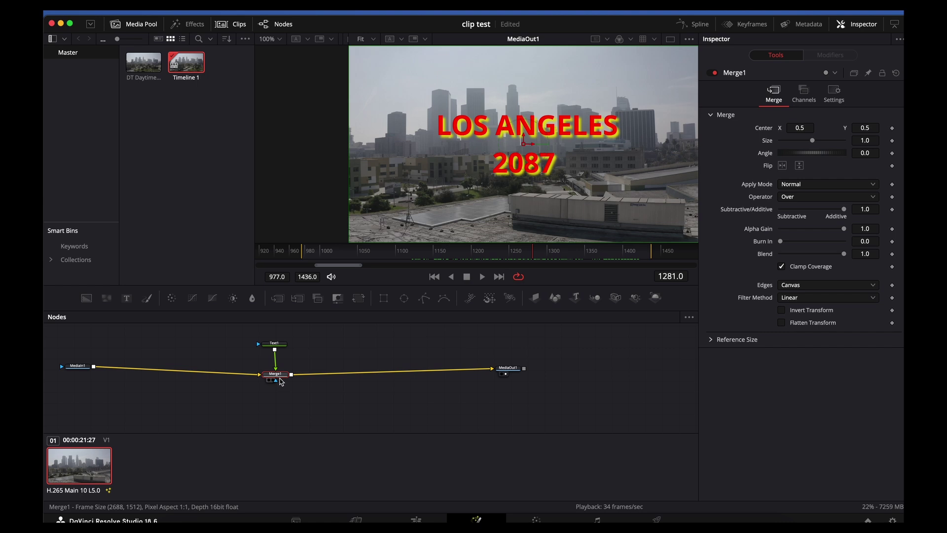
left_click_drag(280, 382, 280, 376)
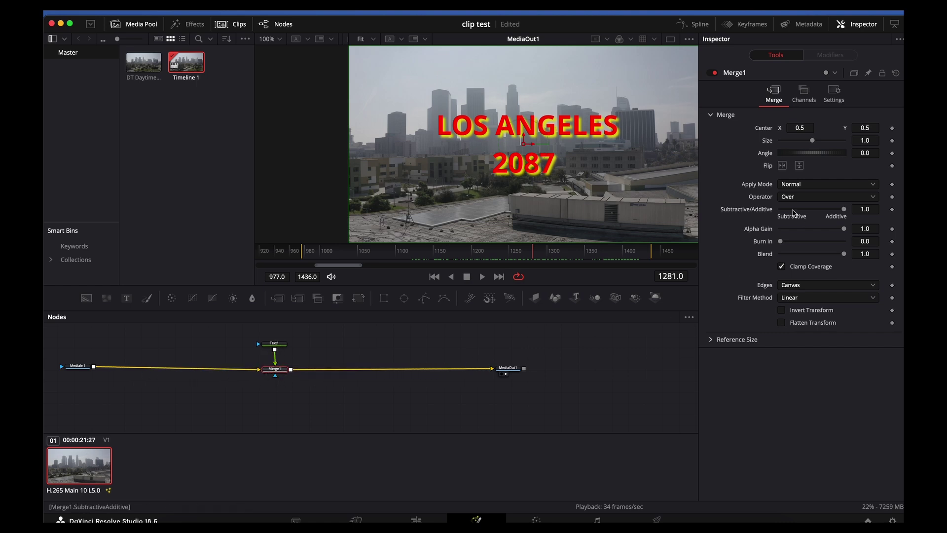
left_click_drag(812, 143, 816, 143)
Try Screen blending, revert Apply Mode to Normal, and return to the Edit page.
left_click(816, 190)
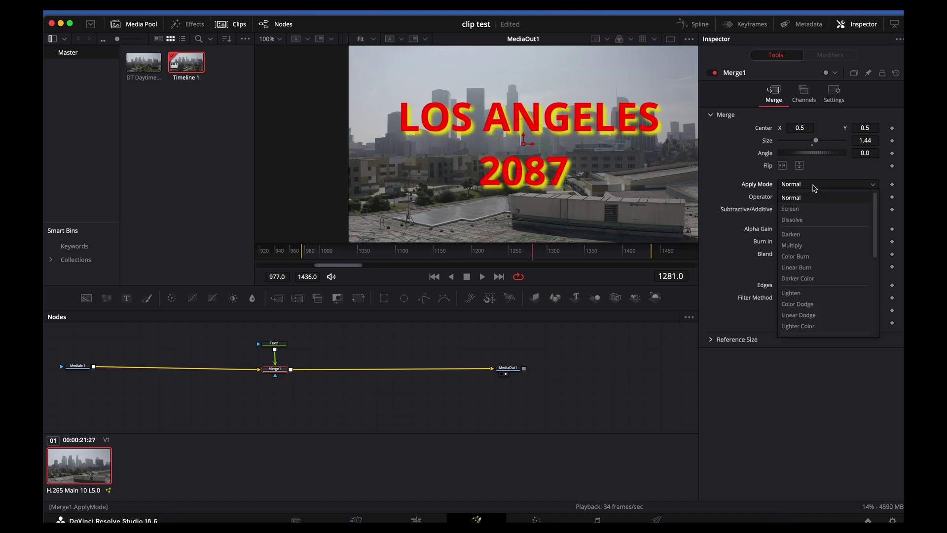
left_click(818, 208)
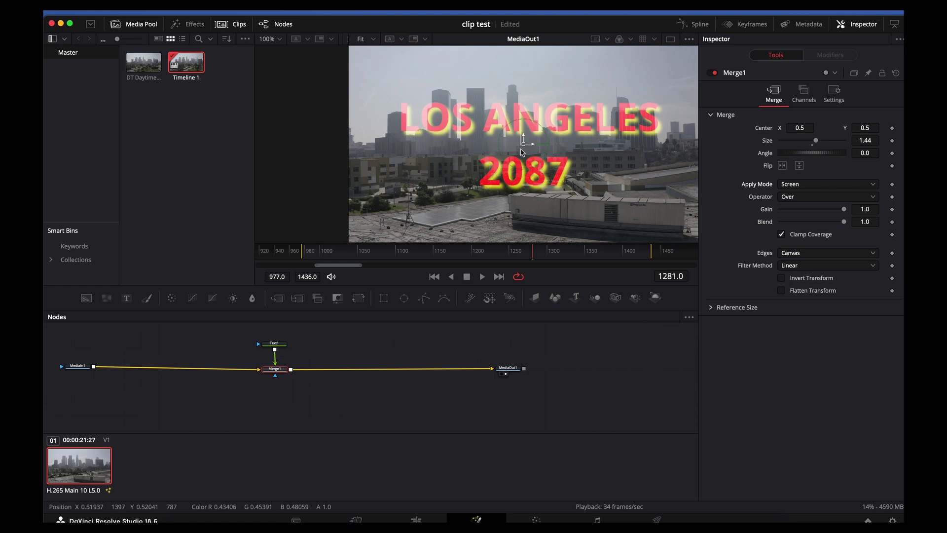
left_click(818, 185)
left_click(791, 197)
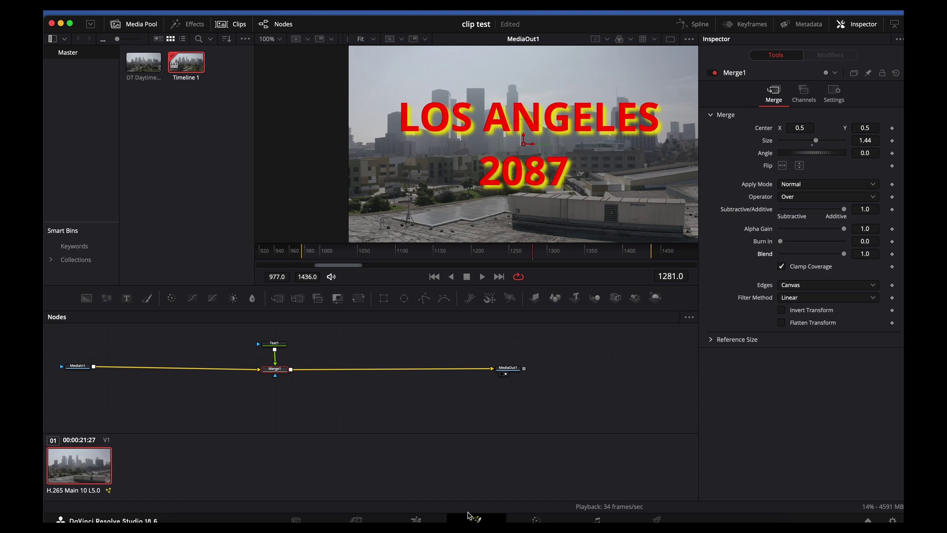
left_click(416, 519)
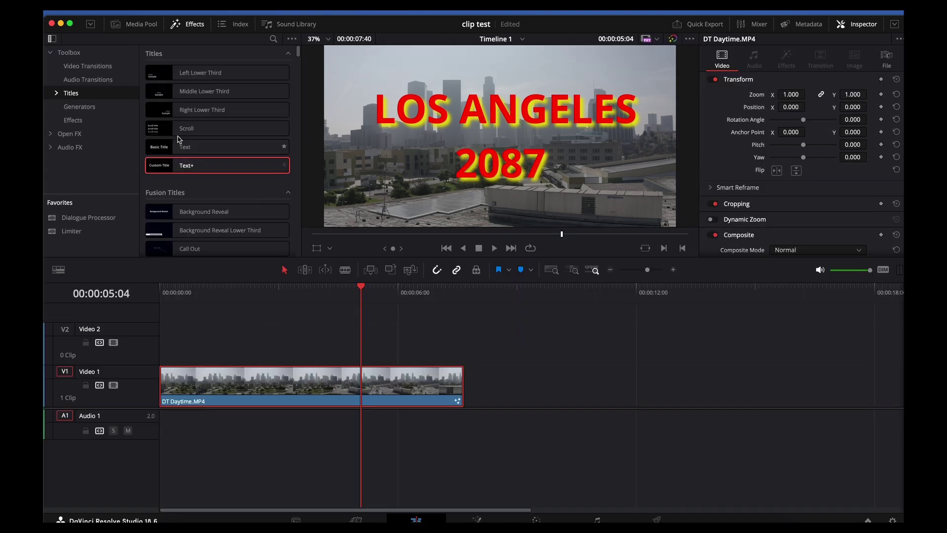
scroll(213, 175, "down", 3)
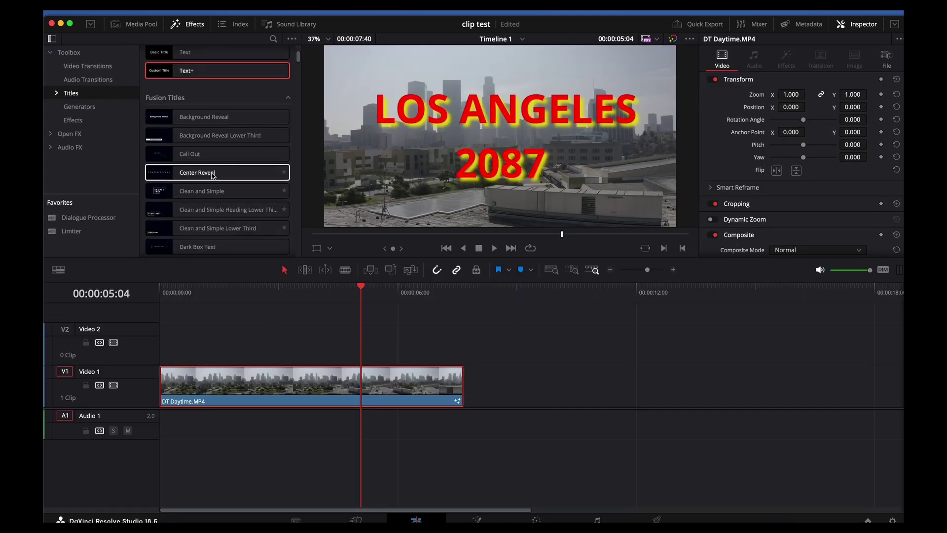
scroll(213, 212, "up", 1)
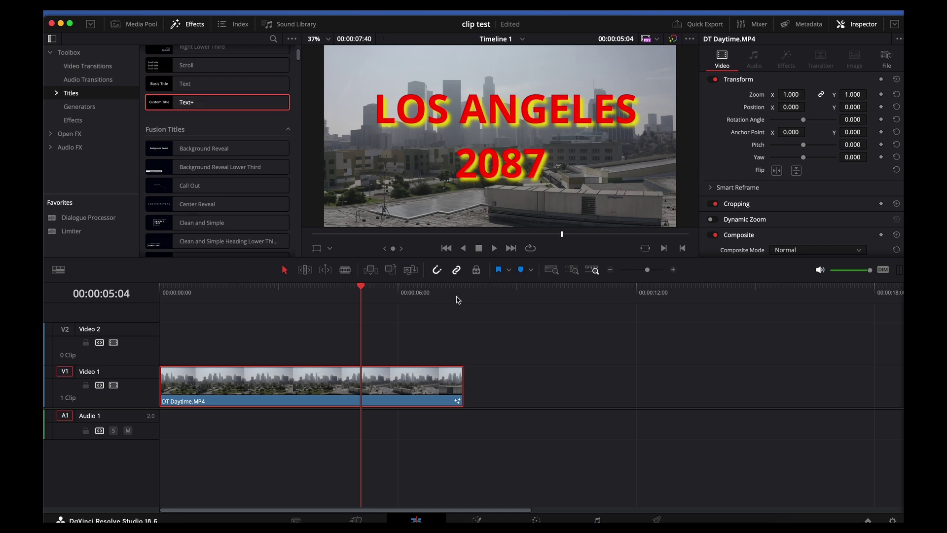
left_click_drag(264, 296, 409, 298)
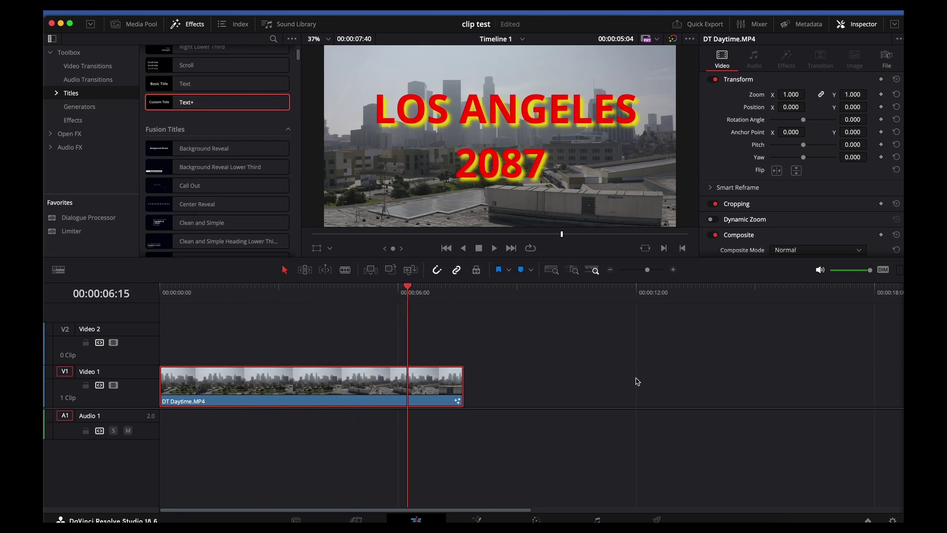